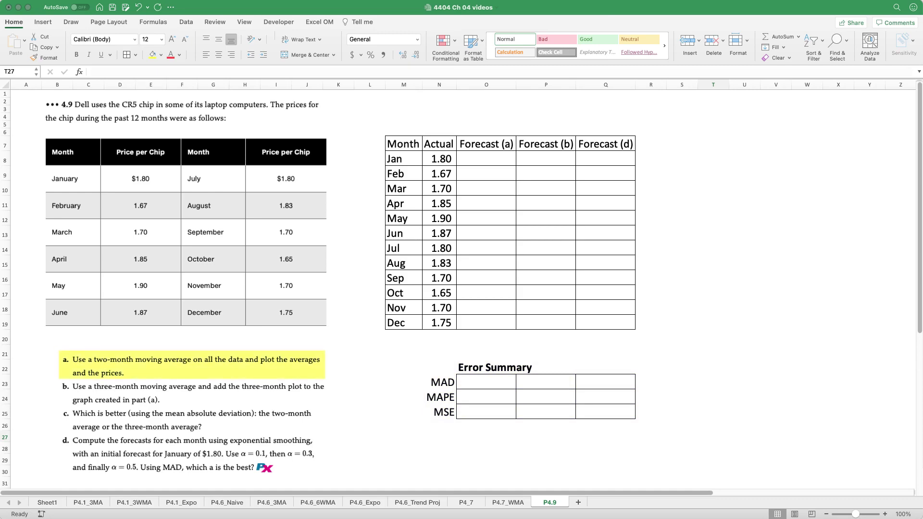
Step: Create a Moving Average sheet titled P4.9_2MA with 12 Months periods, averaging 2 periods
click(319, 21)
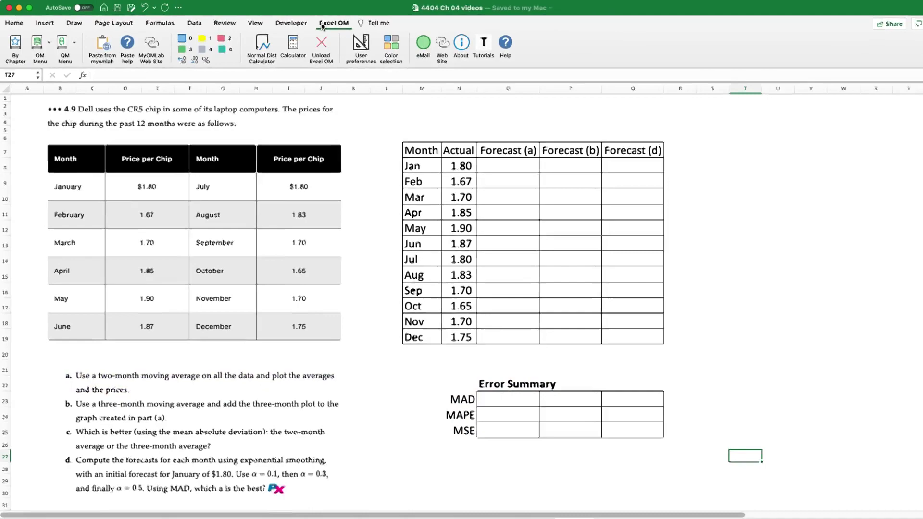
click(15, 45)
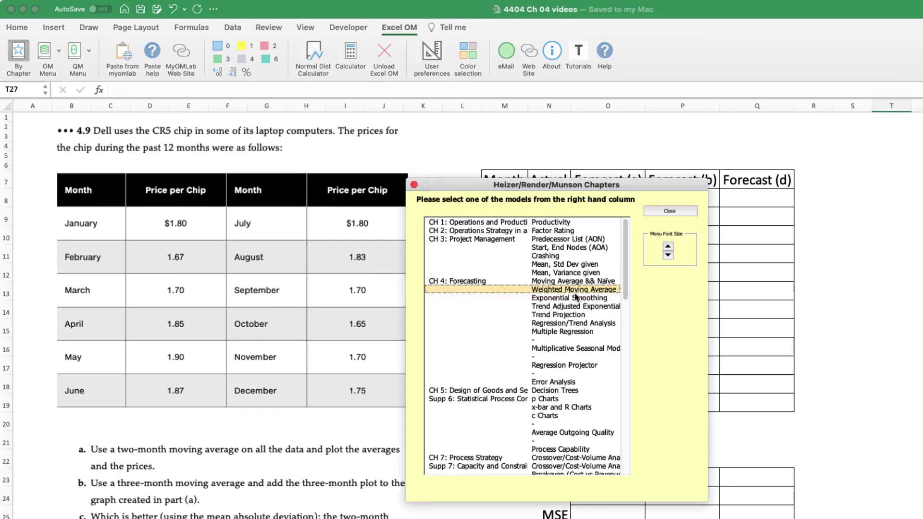
click(567, 281)
text(P4.9)
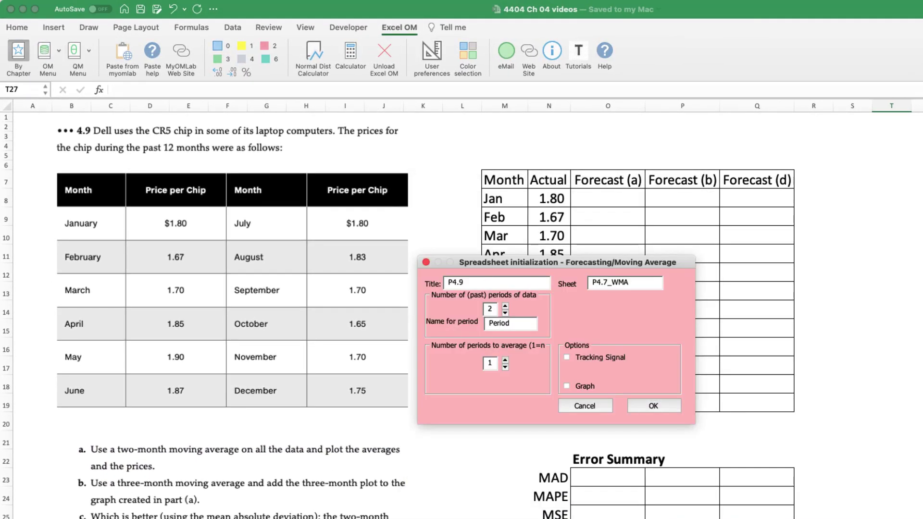
text(_2MA)
key(Tab)
text(12)
key(Tab)
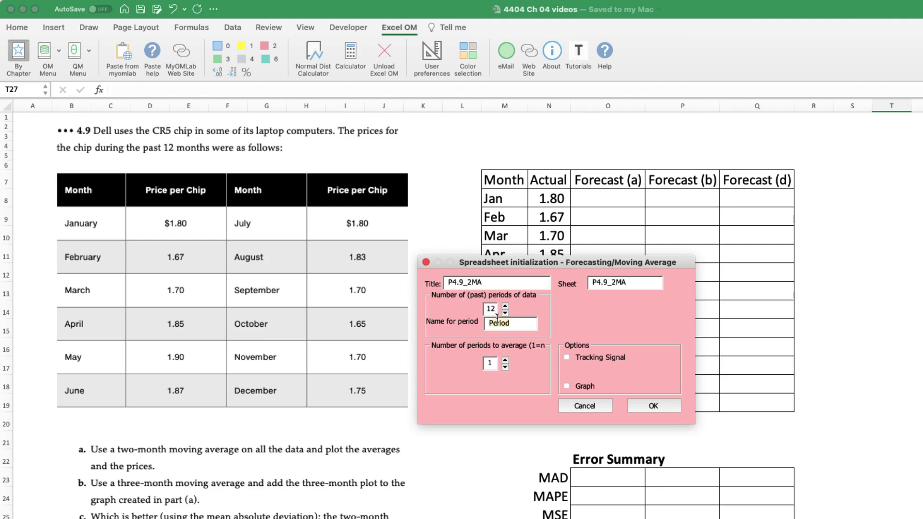
text(Months)
key(Tab)
text(5)
key(BackSpace)
text(2)
click(653, 405)
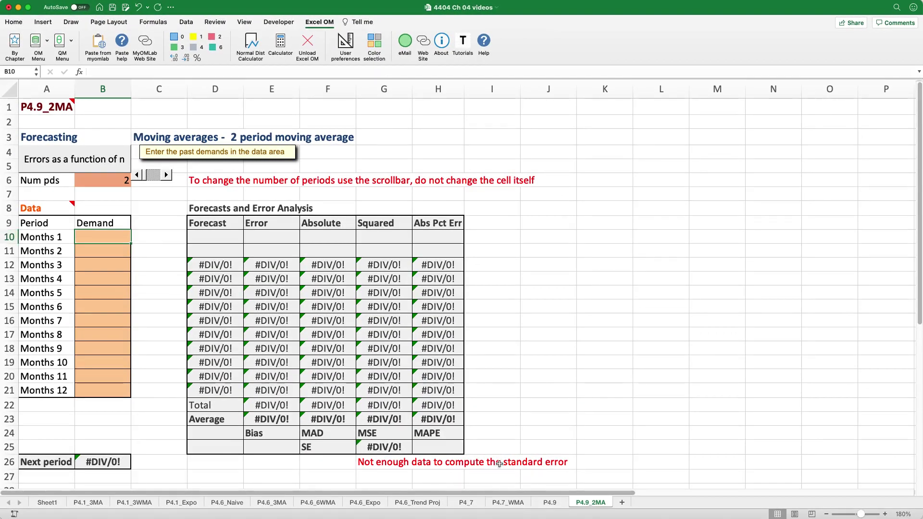
Step: Paste the Jan–Dec months and prices from P4.9 M8:N19 as values into A10 of P4.9_2MA
click(555, 505)
drag(408, 160, 431, 298)
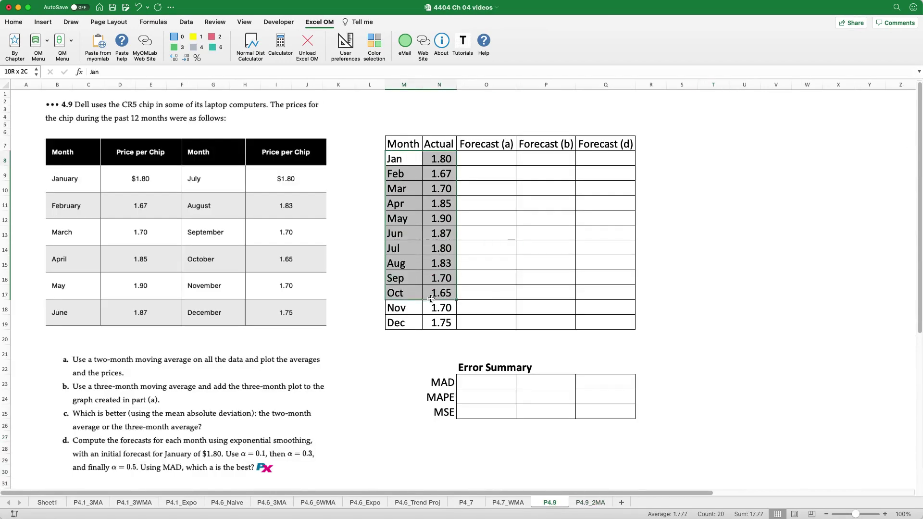
key(super+c)
key(ctrl+Page_Down)
click(42, 236)
right_click(42, 235)
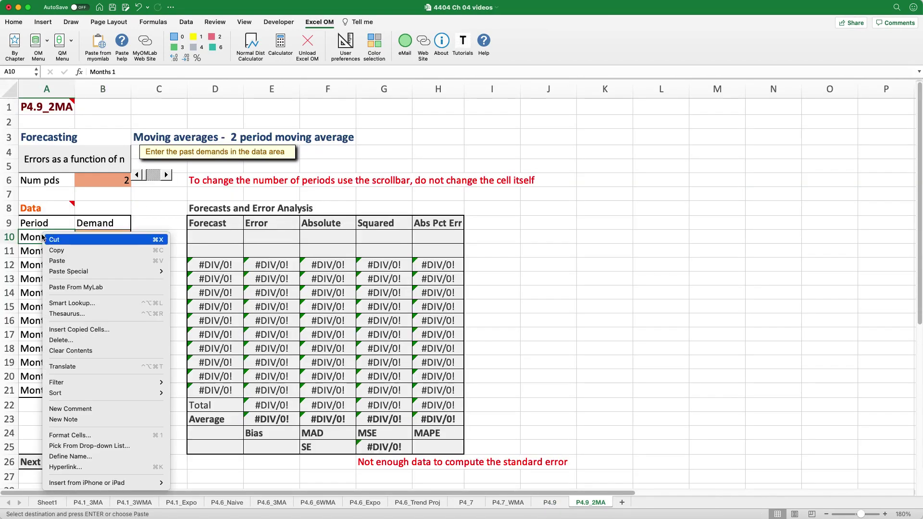
mouse_move(96, 271)
click(193, 357)
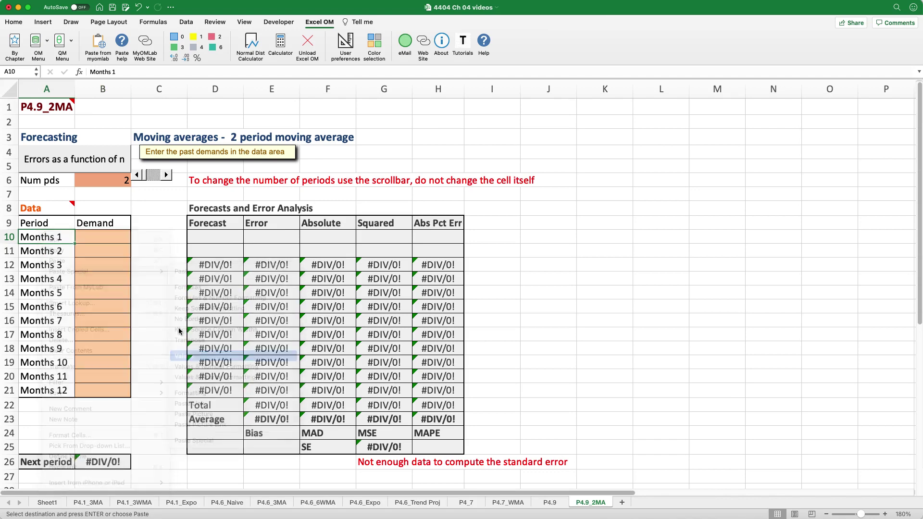
Step: Apply two-decimal Comma Style to prices B10:B21 and check the 1.725 next-period forecast
click(105, 238)
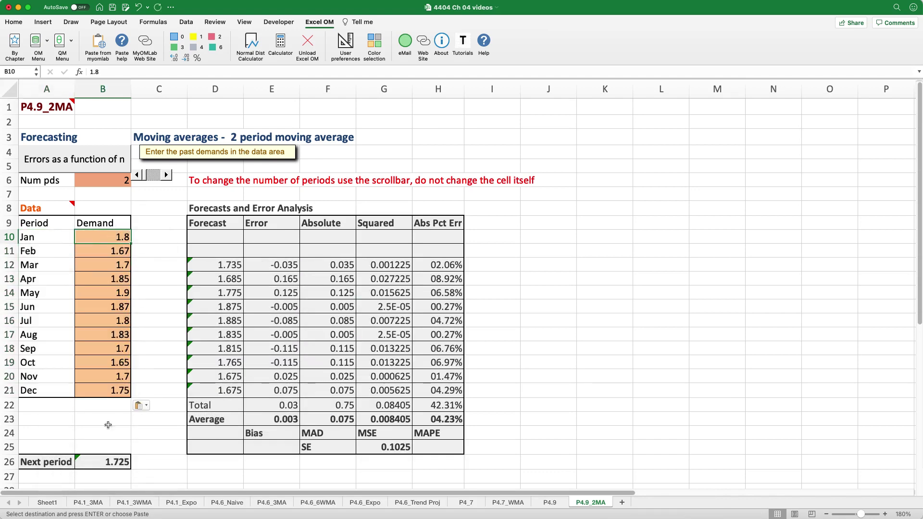
shift+click(106, 391)
click(13, 22)
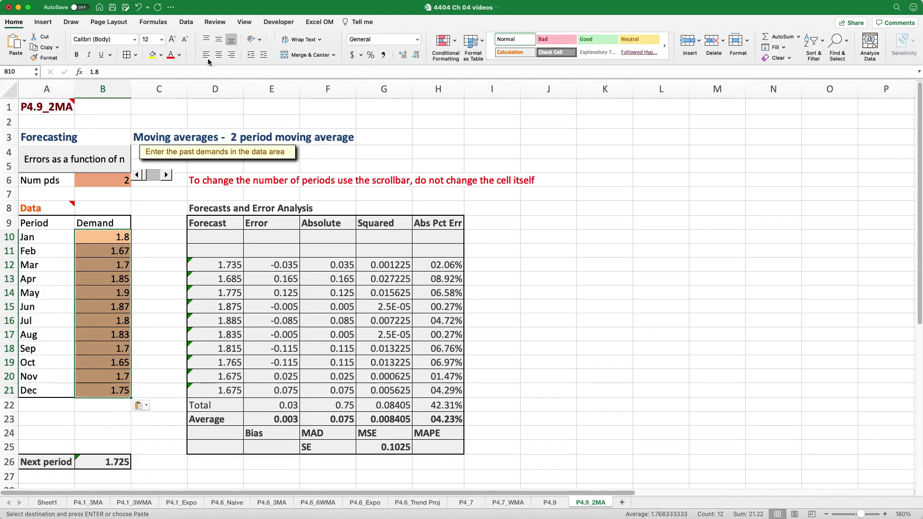
click(383, 54)
click(159, 251)
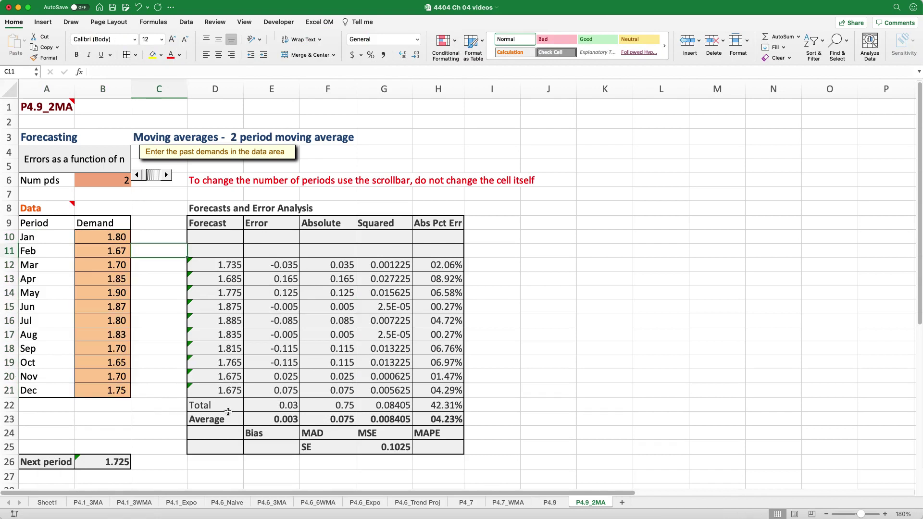
click(106, 461)
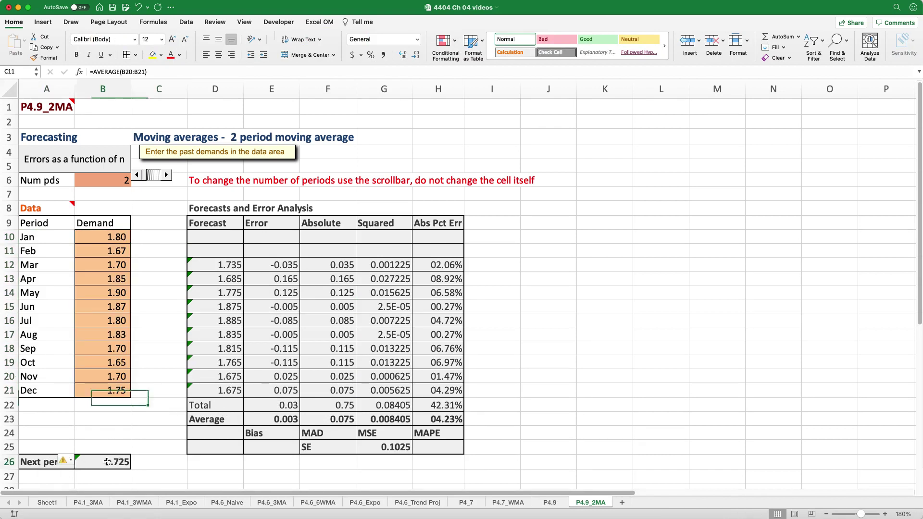
click(161, 460)
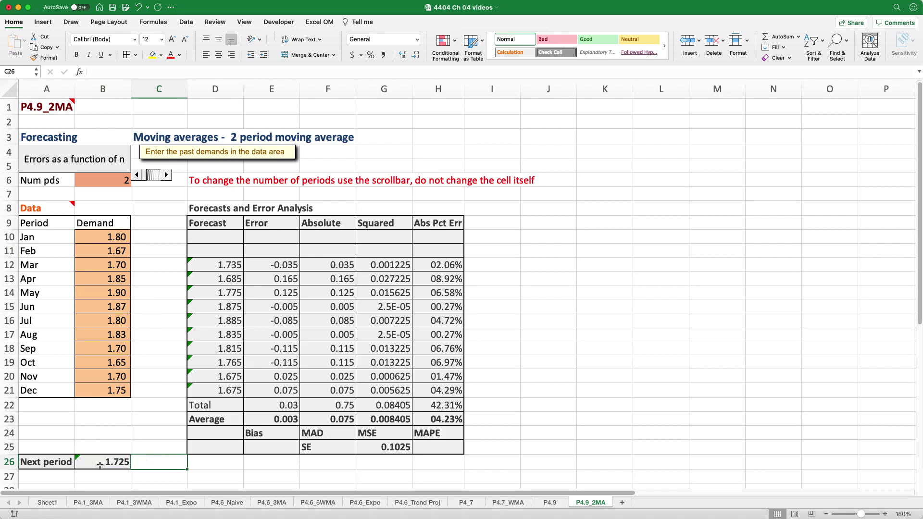
Step: Paste the twelve 2MA forecasts D10:D21 as values into P4.9's Forecast (a) column at O8
drag(208, 236, 219, 389)
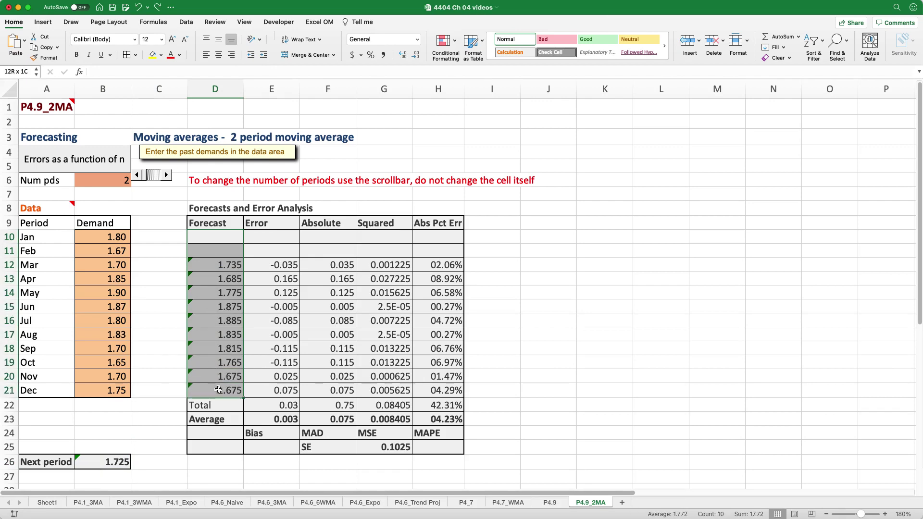
right_click(219, 390)
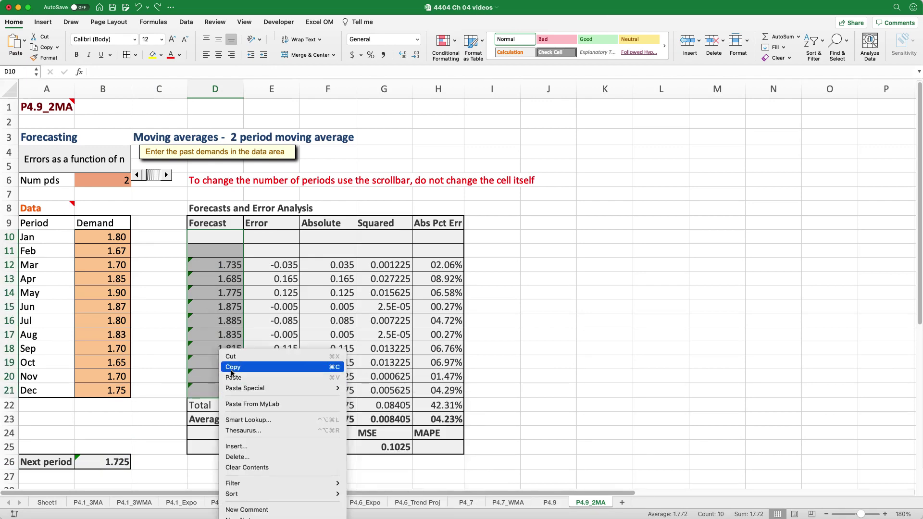
click(233, 367)
click(550, 503)
click(493, 159)
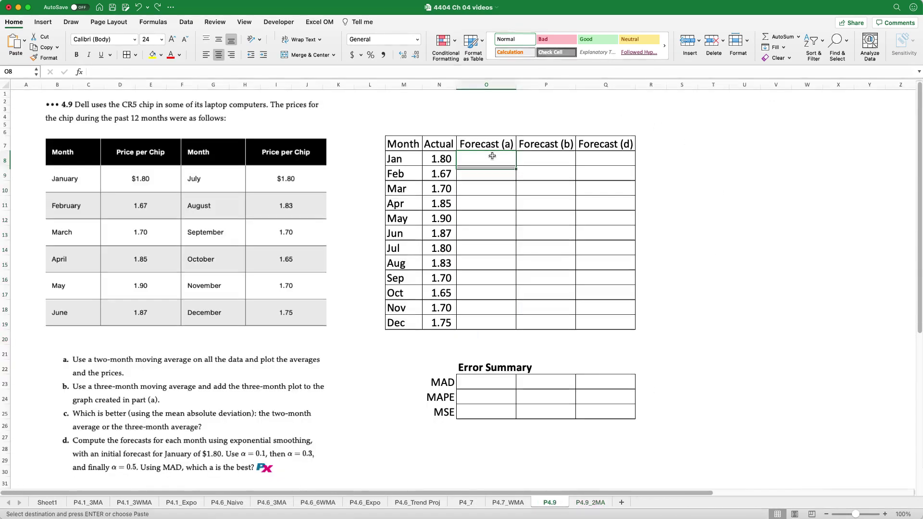
right_click(493, 158)
mouse_move(546, 193)
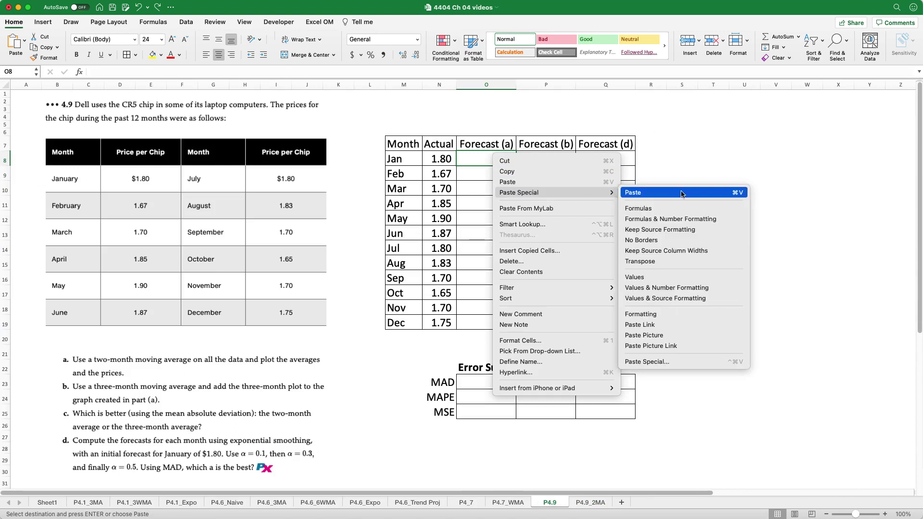
click(670, 277)
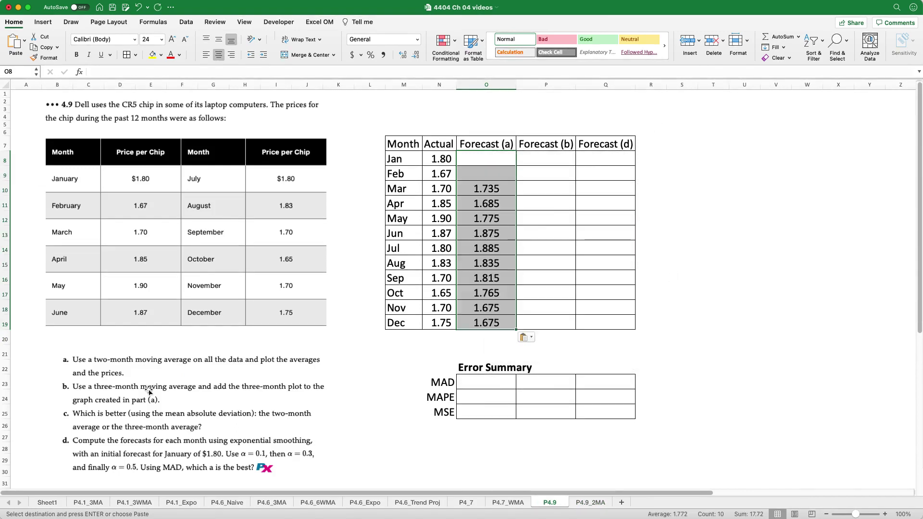
click(558, 253)
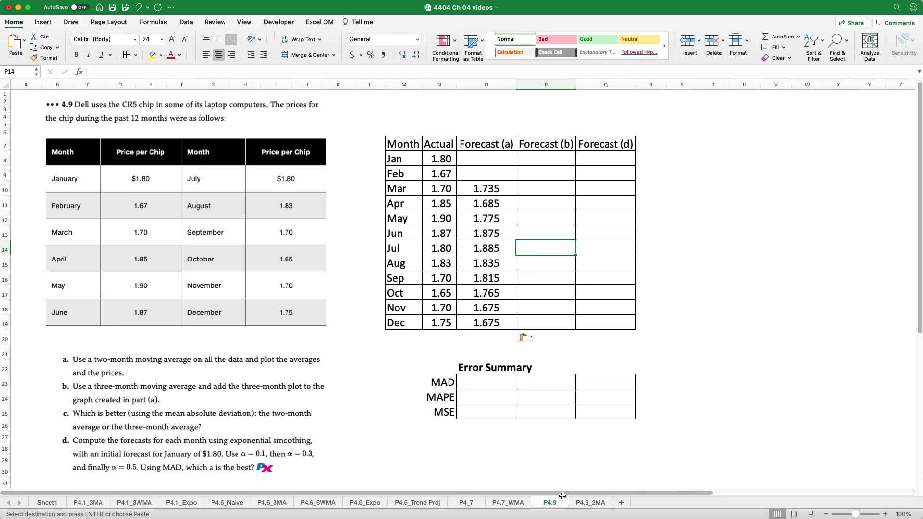
Step: Create a Moving Average sheet titled P4.9_3MA, period name Month, averaging 3 periods
click(319, 22)
click(15, 45)
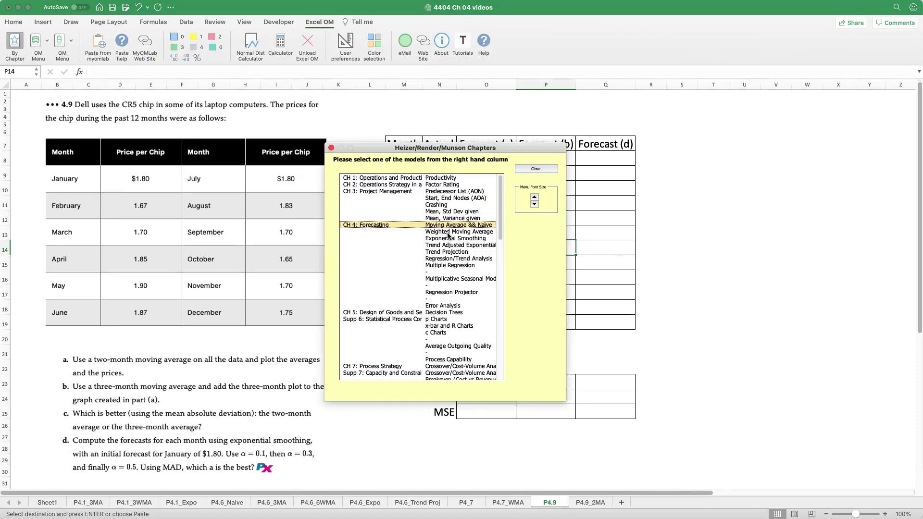
double_click(440, 225)
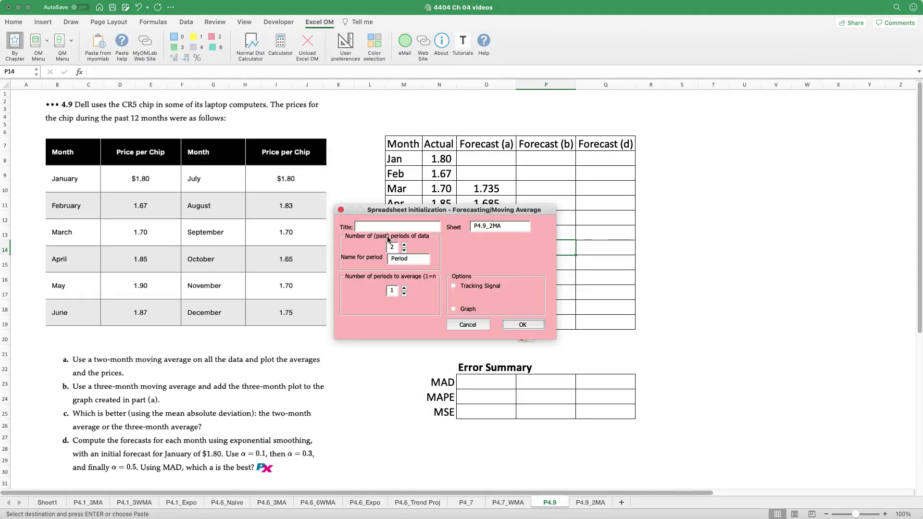
text(P4)
text(.69)
key(BackSpace)
key(BackSpace)
text(9_3MA)
double_click(405, 259)
text(Month)
key(Tab)
text(3)
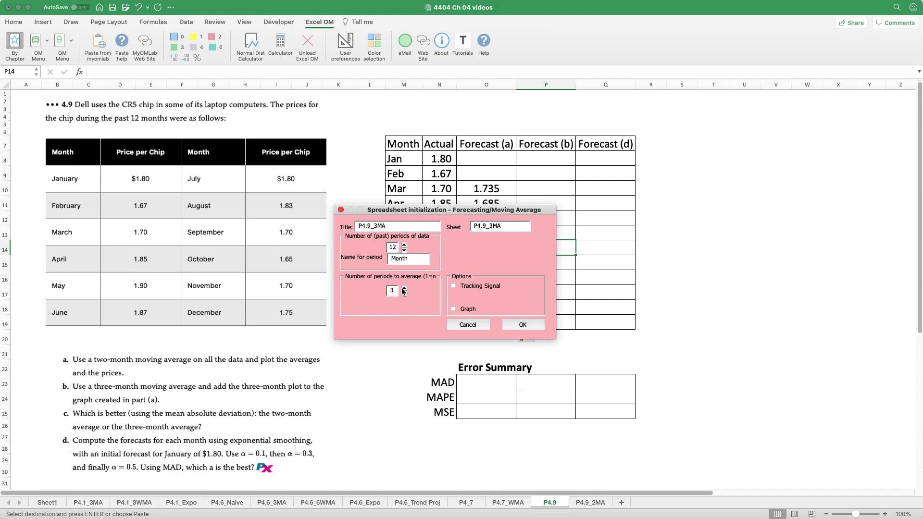
click(522, 325)
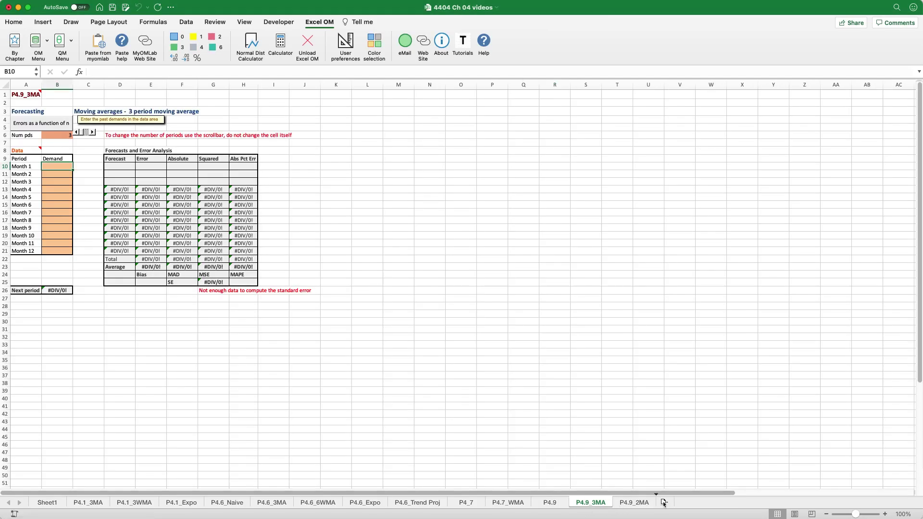
Step: Copy the months and prices from P4.9_2MA into P4.9_3MA, giving next-period forecast 1.7, and copy its forecasts
click(884, 515)
click(884, 514)
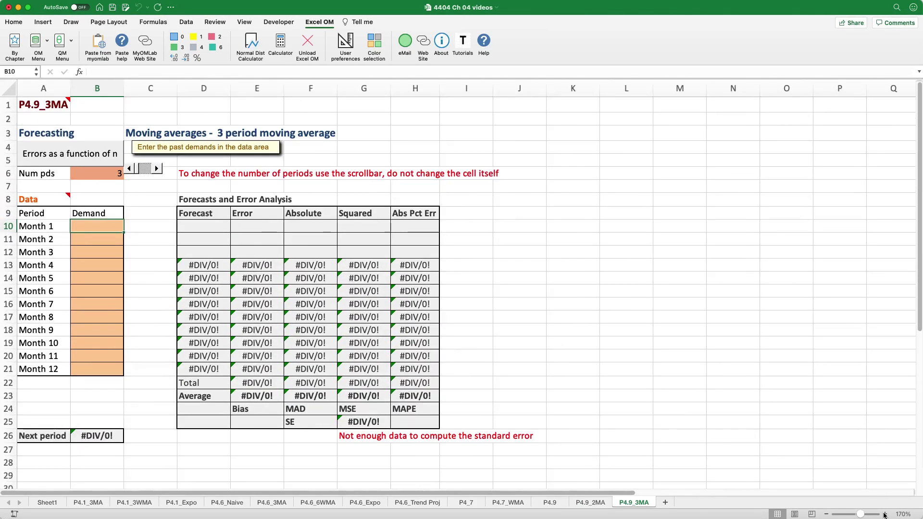
click(590, 502)
drag(33, 236, 121, 387)
key(super+c)
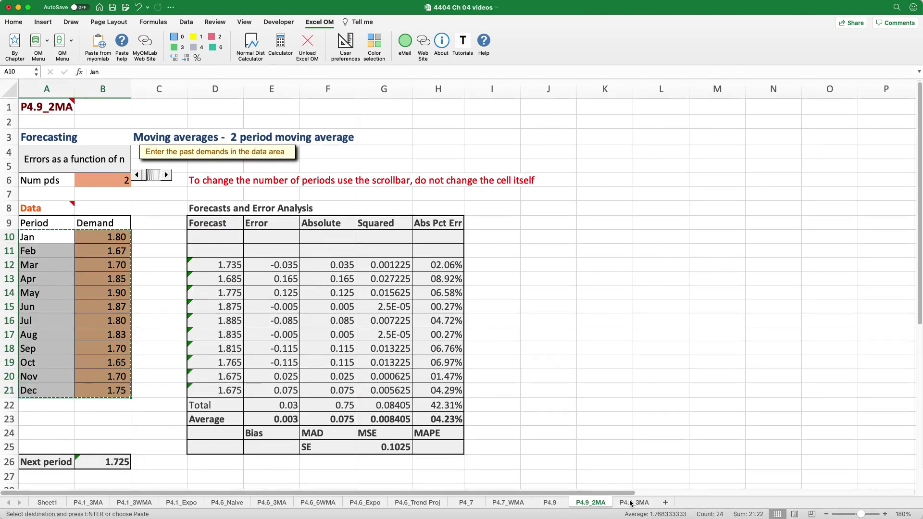
click(635, 502)
key(super+v)
click(97, 421)
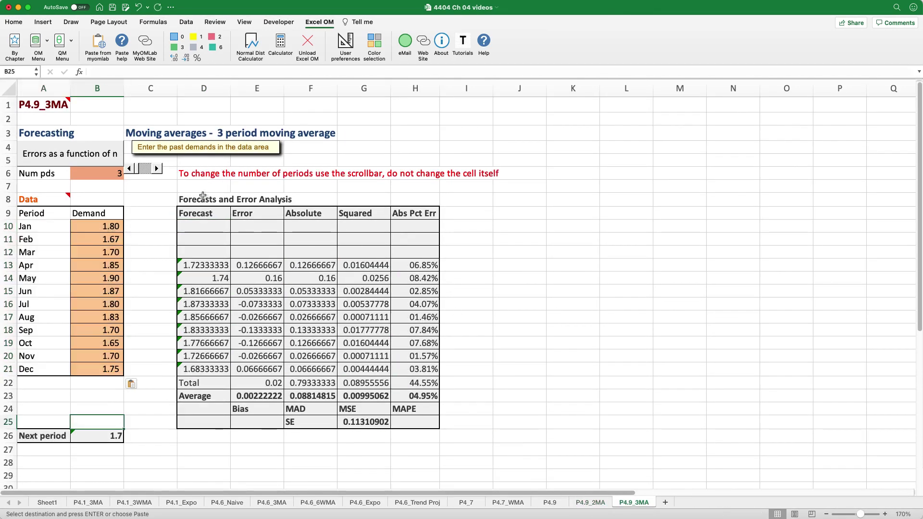
click(110, 435)
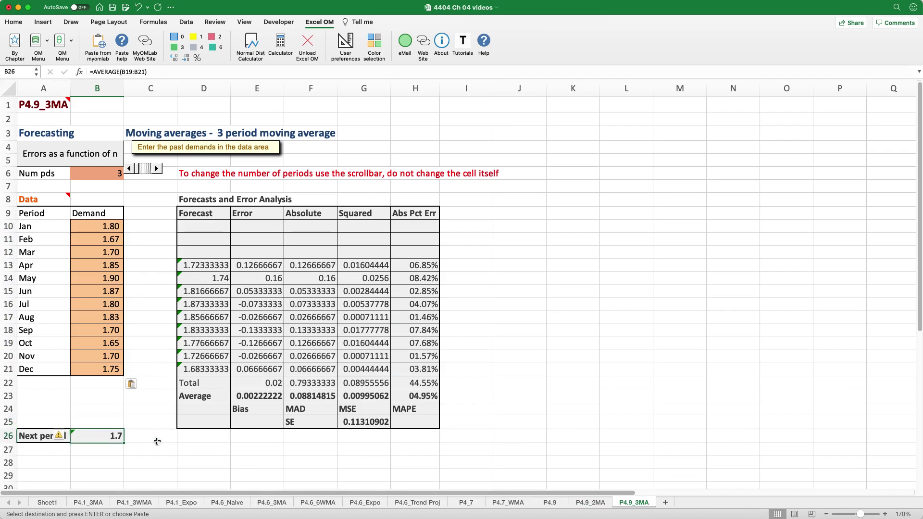
key(super+z)
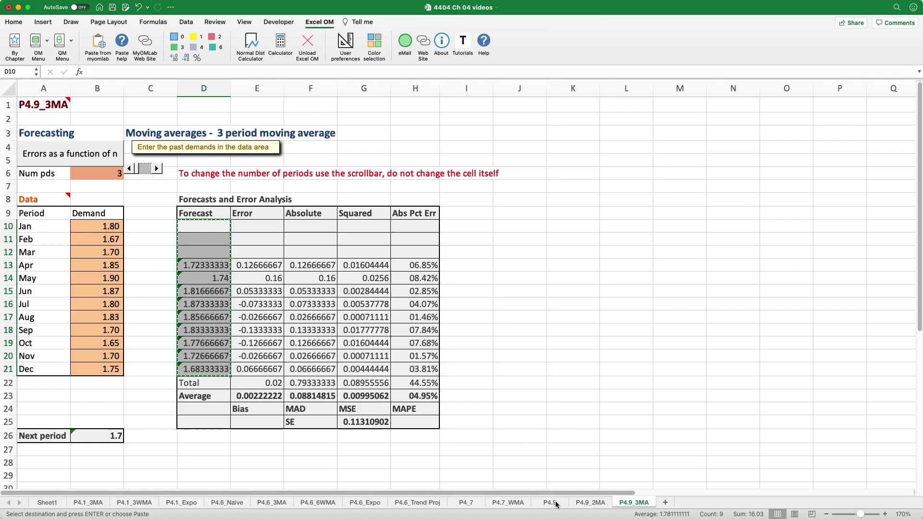
Step: Paste the three-month forecasts into P4.9's Forecast (b) column starting at P8
click(552, 502)
click(553, 157)
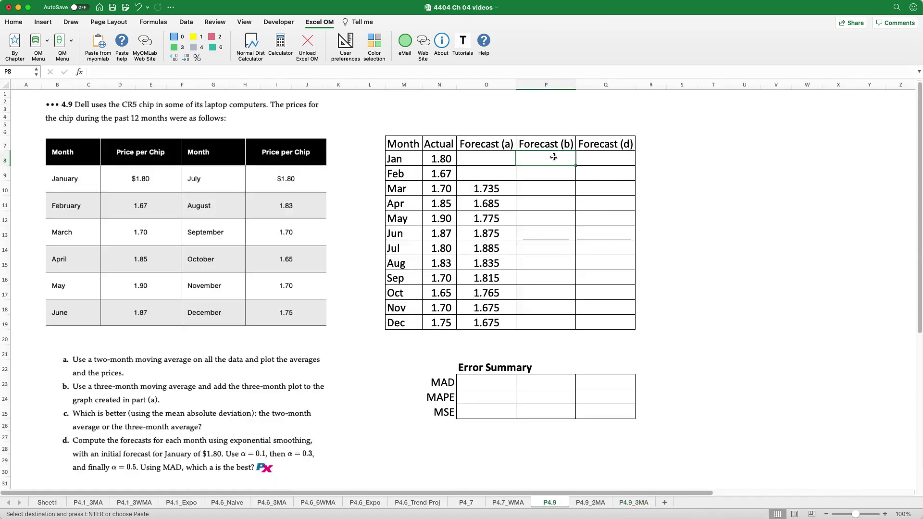
right_click(554, 157)
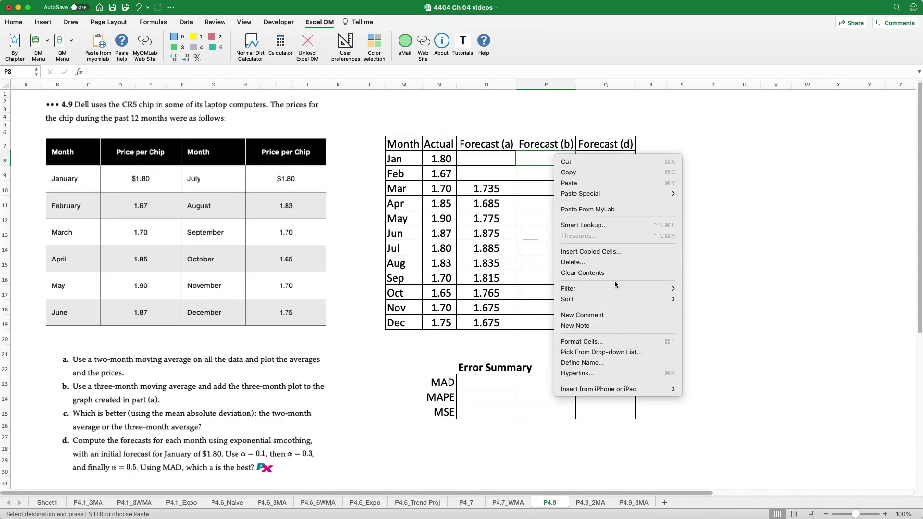
click(587, 209)
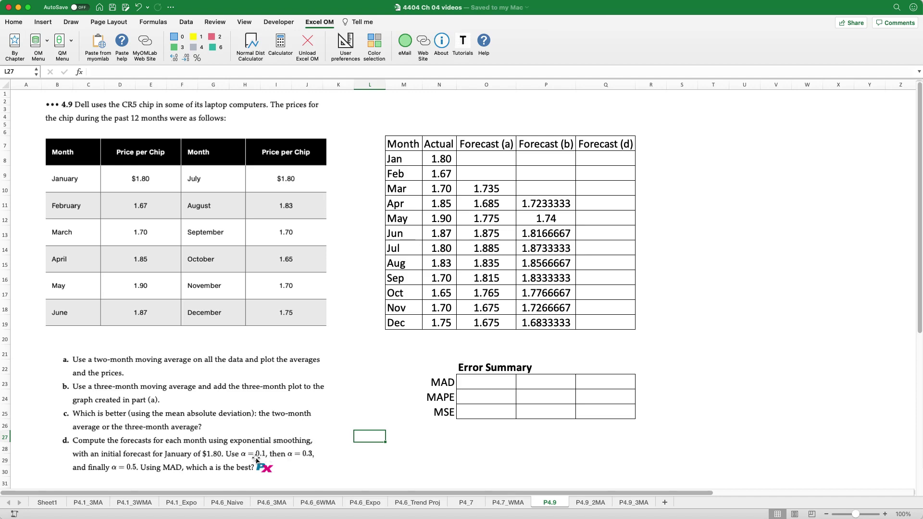
Step: Duplicate the Forecast (d) column into columns R and S and autofit their widths
click(668, 248)
click(620, 139)
shift+click(586, 324)
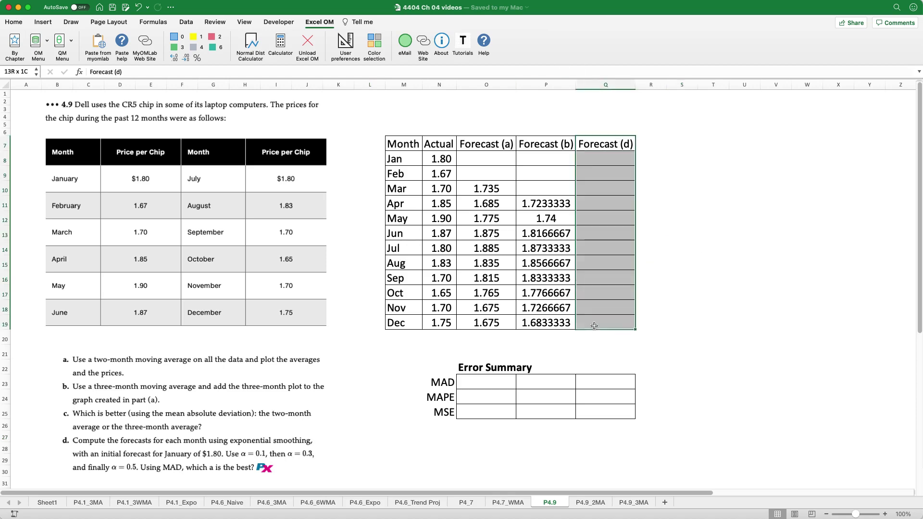
key(ctrl+c)
key(Right)
key(ctrl+v)
key(Right)
key(ctrl+v)
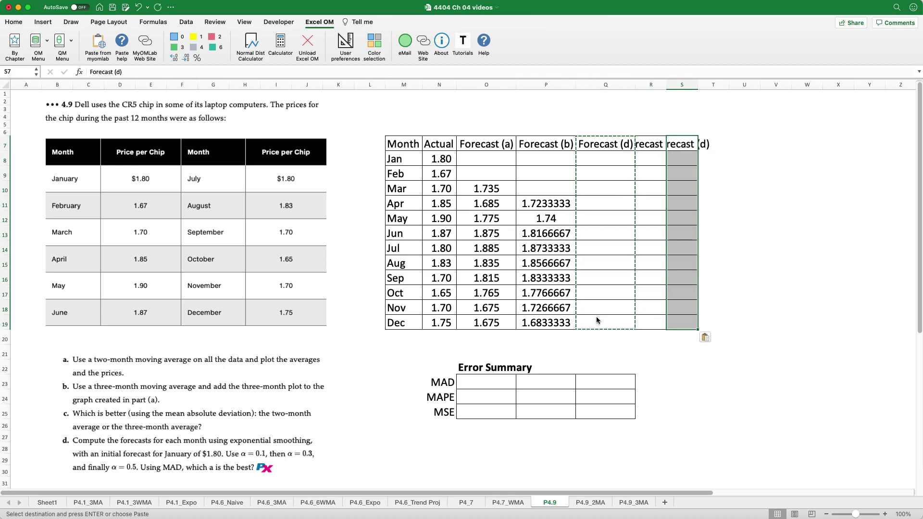
drag(682, 84, 650, 85)
double_click(666, 85)
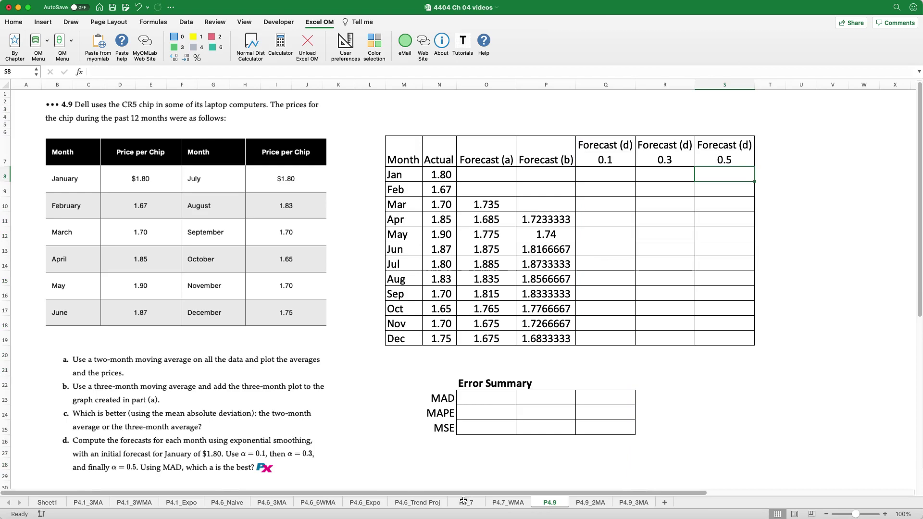
Step: Create an Exponential Smoothing sheet titled P4.9_Exp with 12 Months periods
click(15, 46)
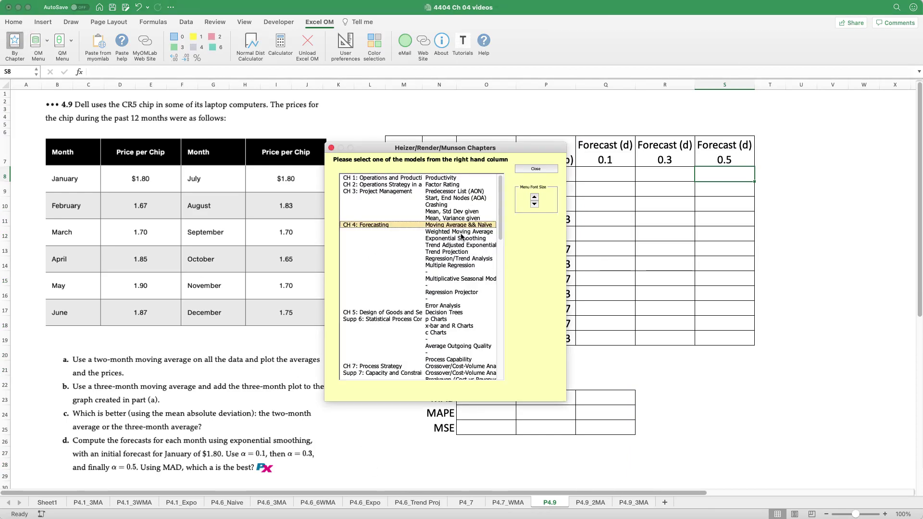
click(463, 238)
click(377, 223)
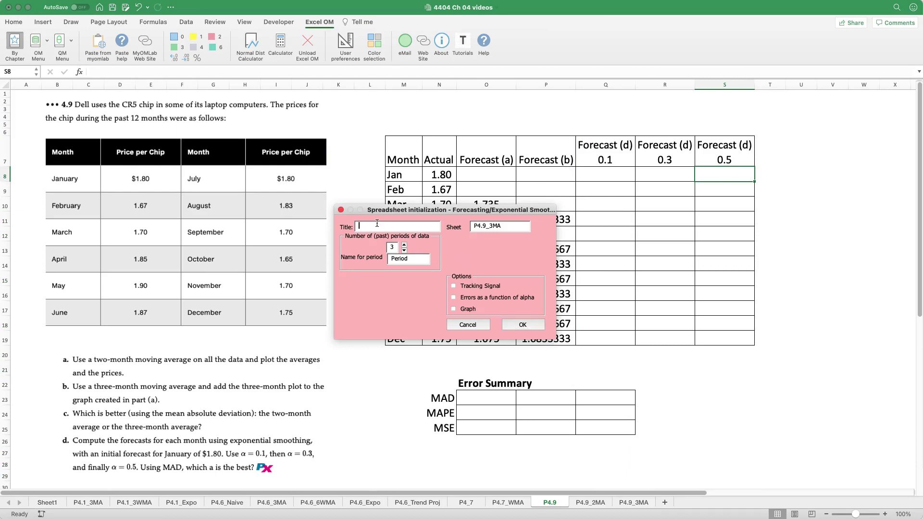
text(P4.9_Exp)
key(Tab)
text(12)
key(Tab)
text(Months)
click(523, 324)
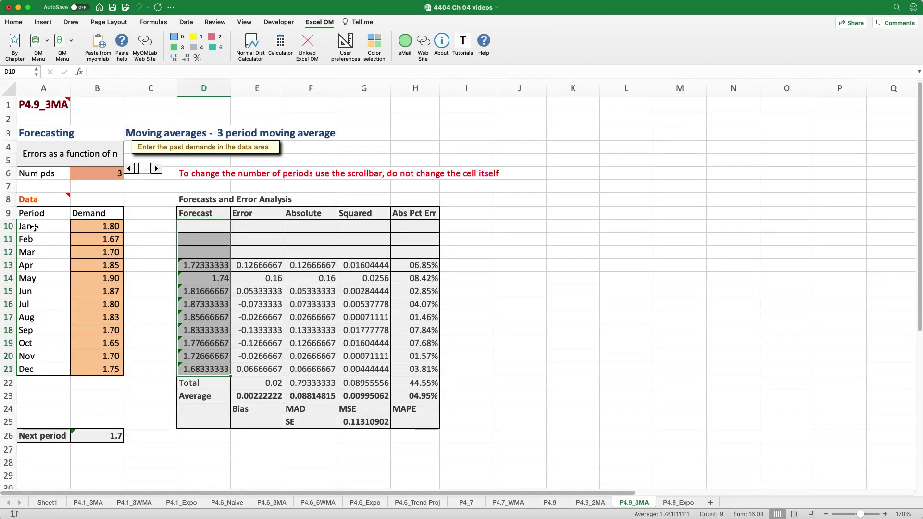
Step: Paste the Jan–Dec months and prices into the P4.9_Expo data area
drag(30, 226, 98, 368)
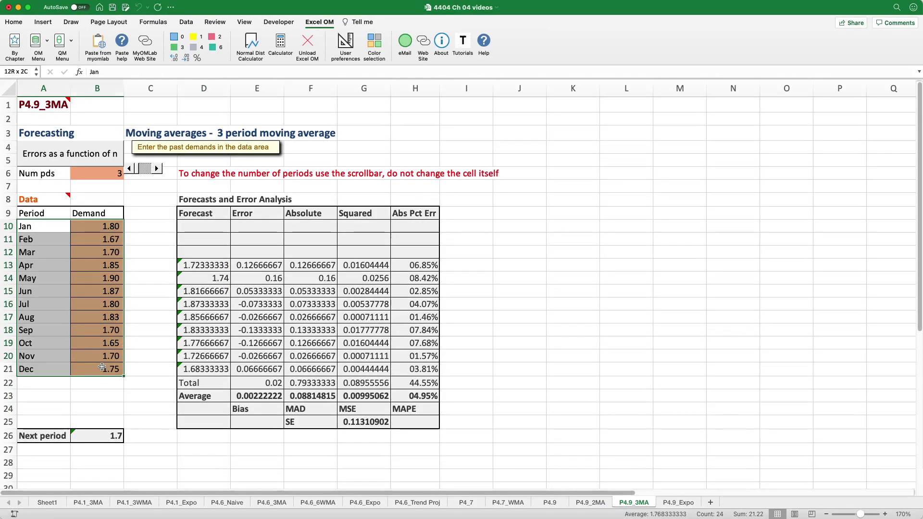
key(super+c)
click(677, 502)
key(super+v)
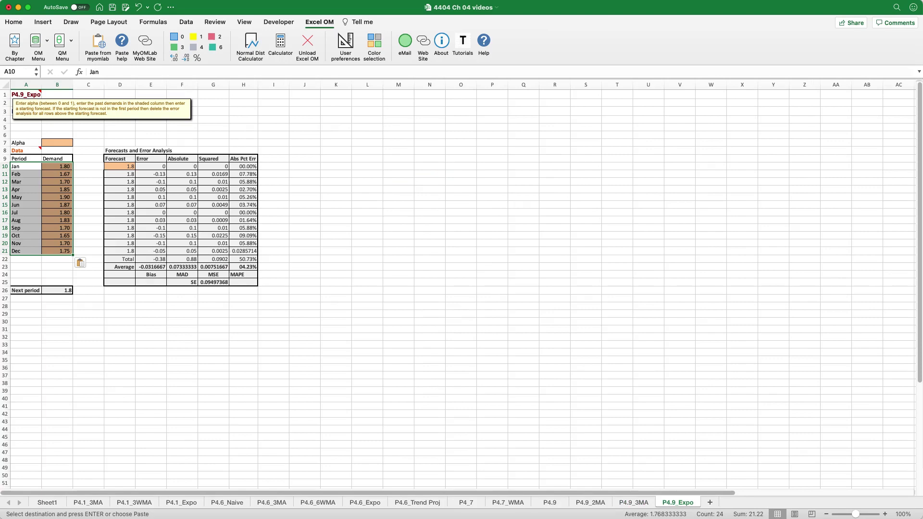
key(ctrl+Page_Up)
key(ctrl+Page_Up)
key(ctrl+Page_Up)
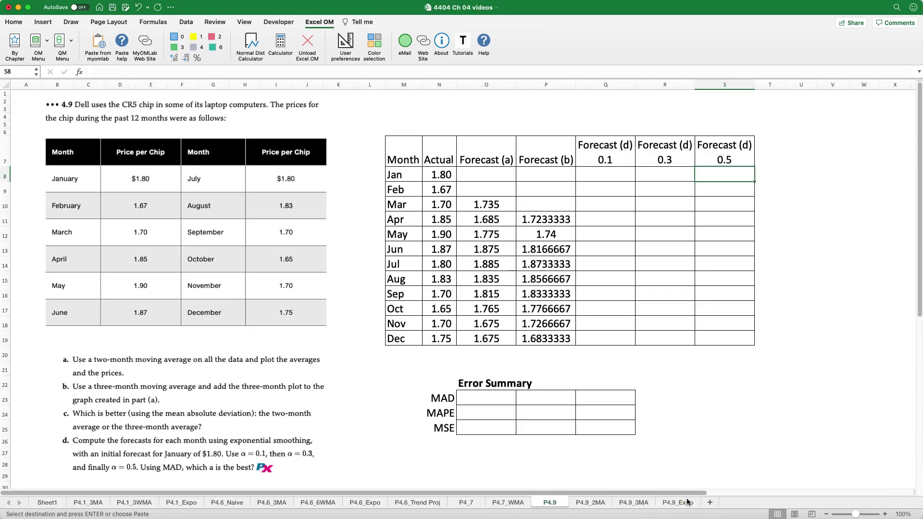
click(687, 502)
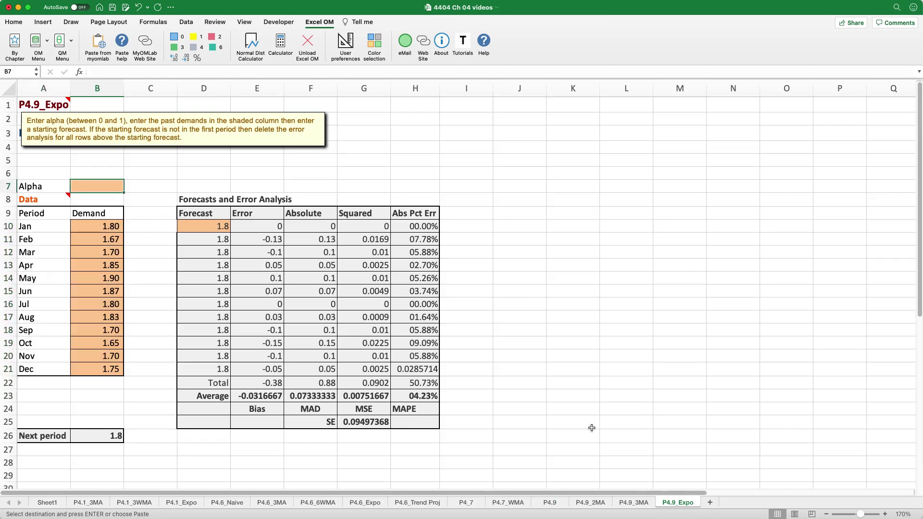
Step: Set alpha to 0.1, check the 1.77077667 next-period forecast, and select the twelve forecasts
text(0.1)
key(Return)
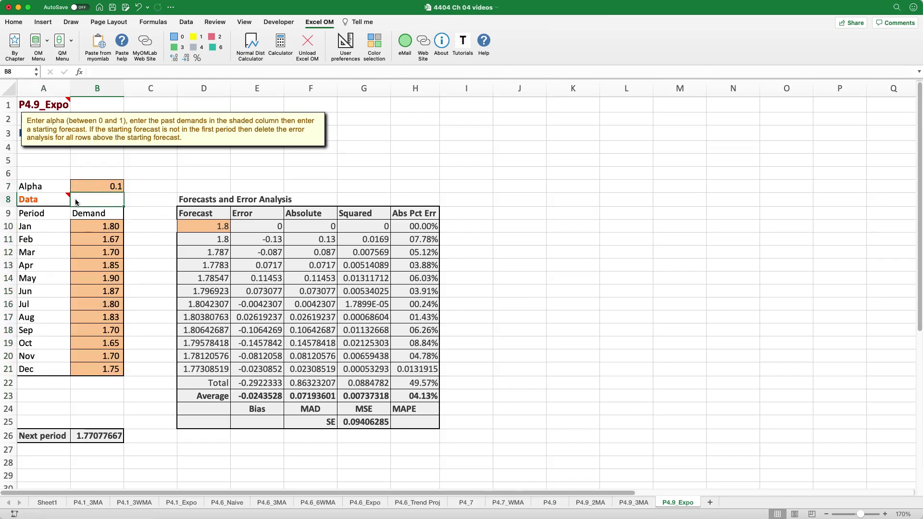
click(95, 436)
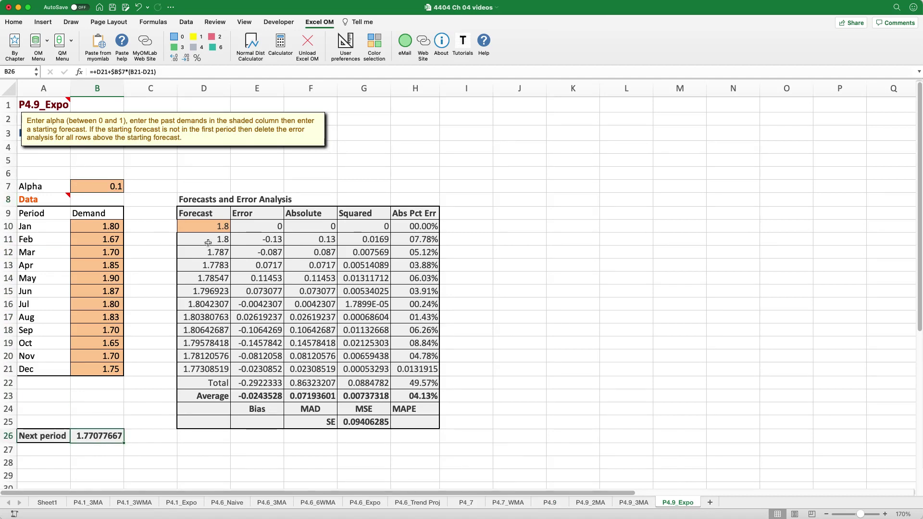
drag(202, 230, 205, 370)
right_click(205, 370)
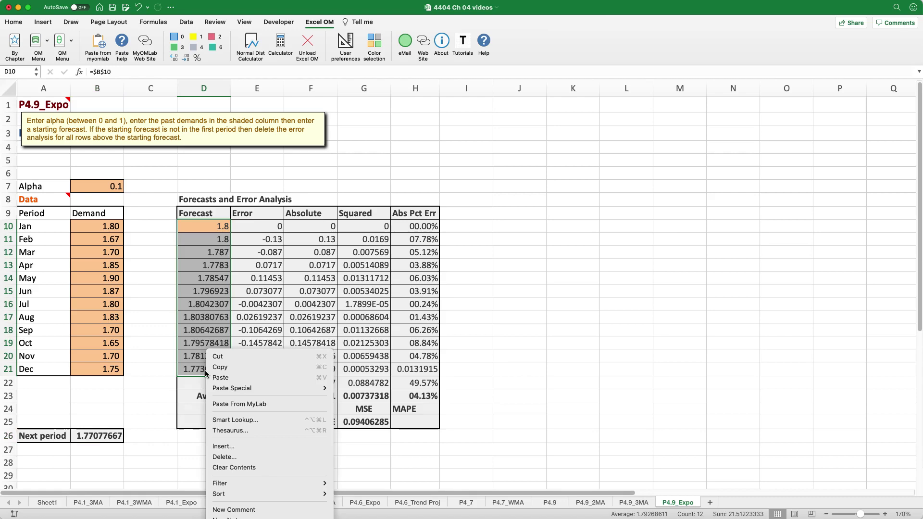
Step: Paste the alpha 0.1 forecasts, 1.8 to 1.7730852, into P4.9's Forecast (d) 0.1 column
click(223, 364)
click(549, 502)
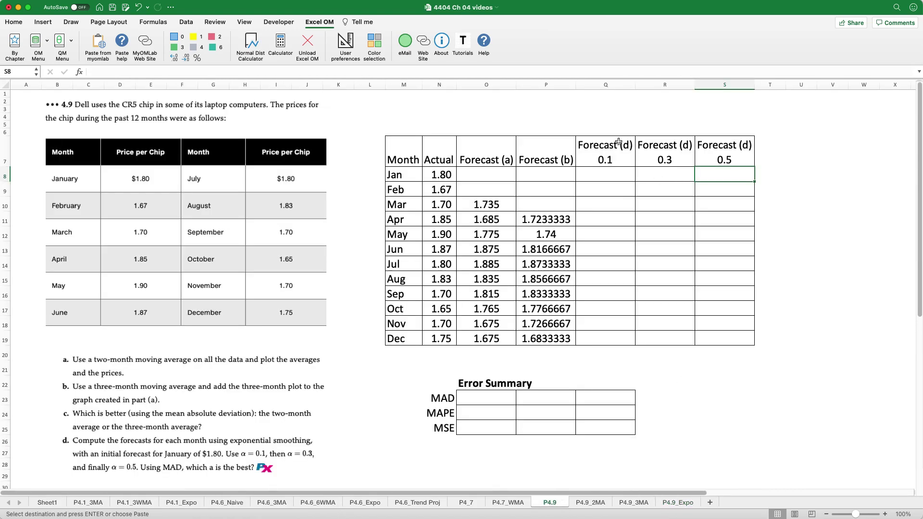
right_click(600, 176)
click(657, 197)
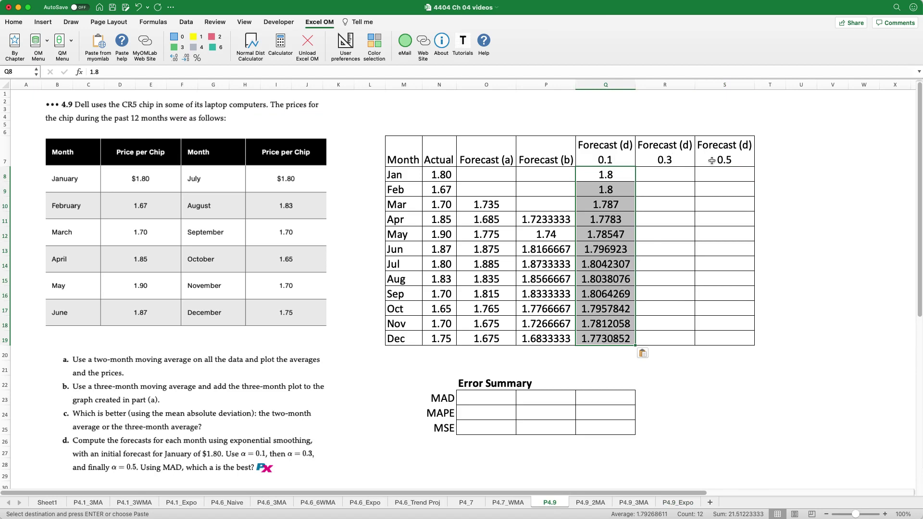
Step: Extend the Error Summary grid into columns R:S so it covers five forecasts
click(474, 397)
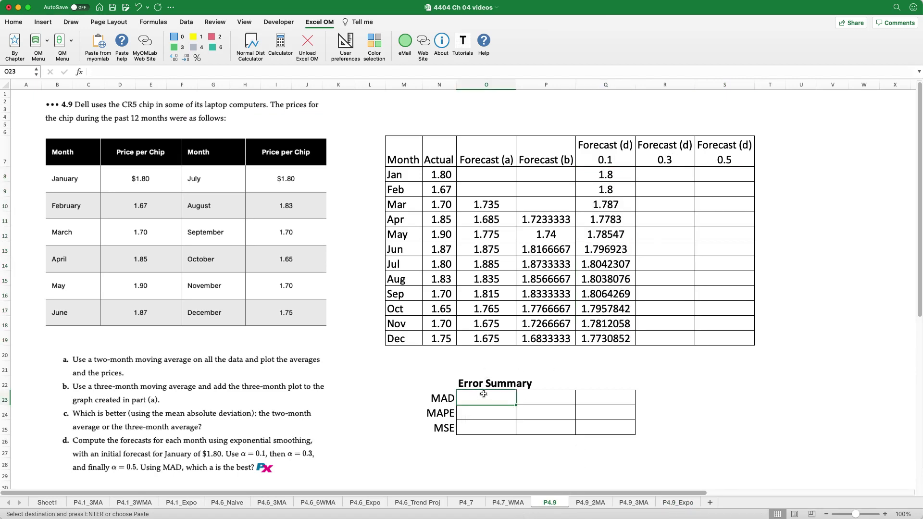
click(612, 395)
key(Return)
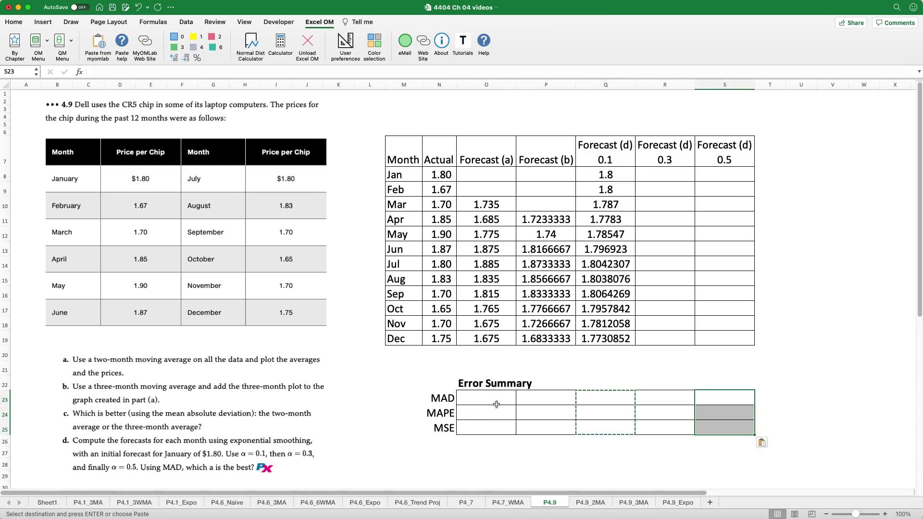
click(490, 401)
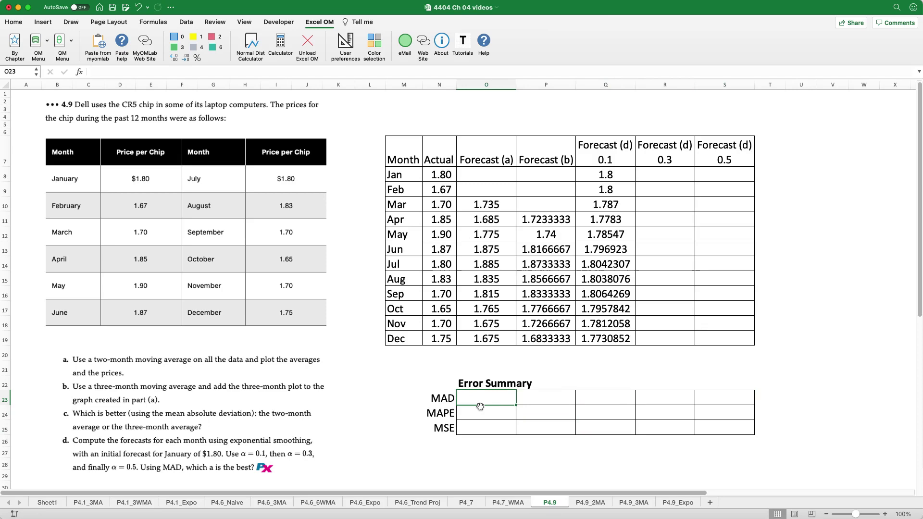
Step: Check the P4.9_2MA error-measure order and select its MAD, MSE and MAPE averages
click(587, 505)
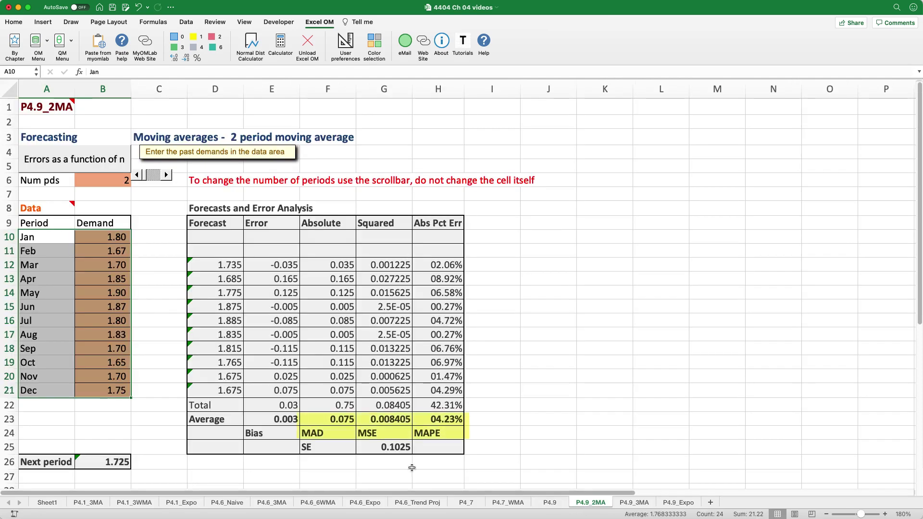
click(320, 433)
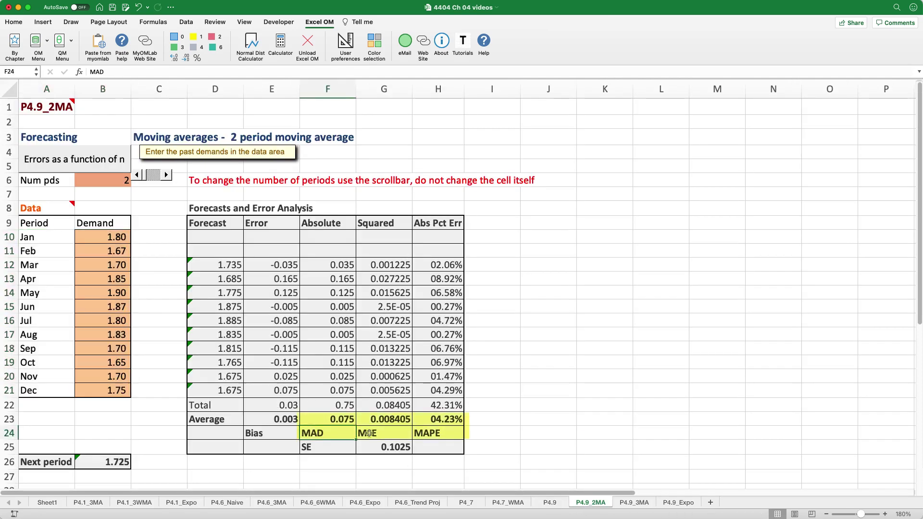
key(Right)
key(Right)
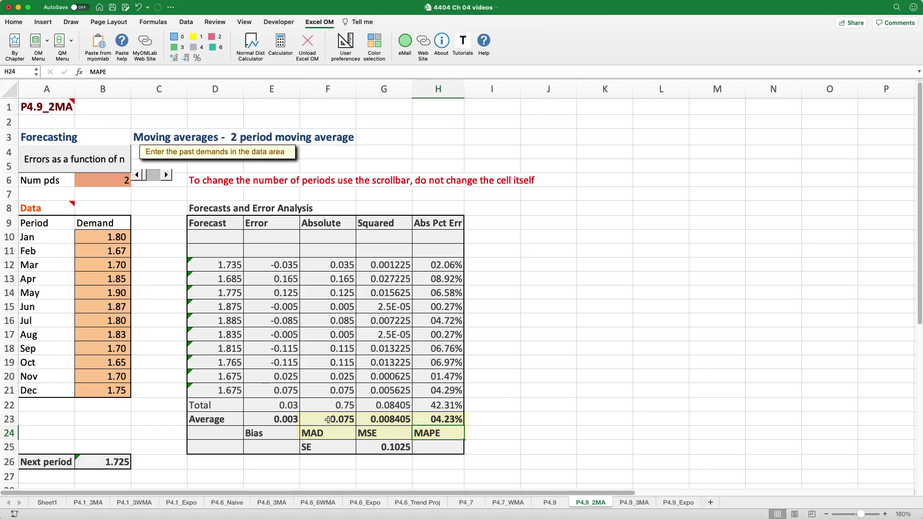
click(329, 420)
key(shift+Right)
key(shift+Right)
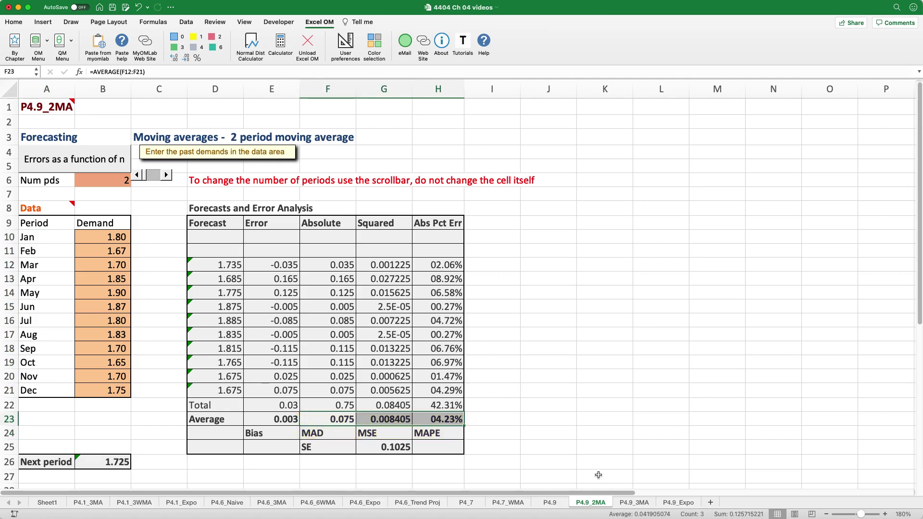
Step: Label the P4.9 Error Summary rows MAD, MSE and MAPE
click(548, 502)
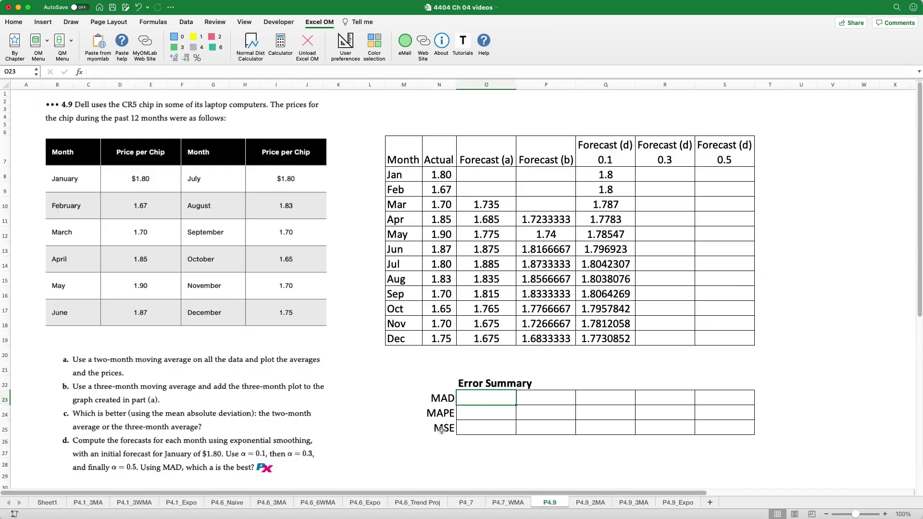
click(439, 398)
key(Down)
text(MSE)
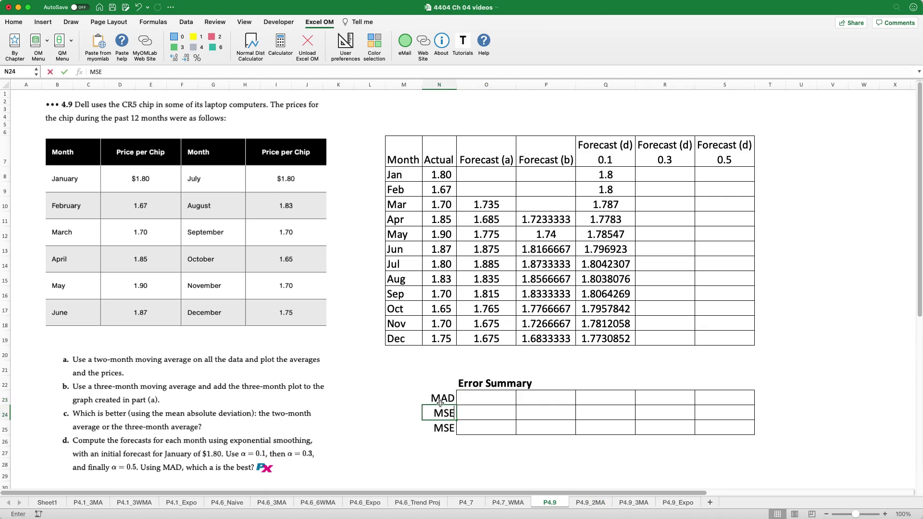
key(Return)
text(MAPE)
key(Tab)
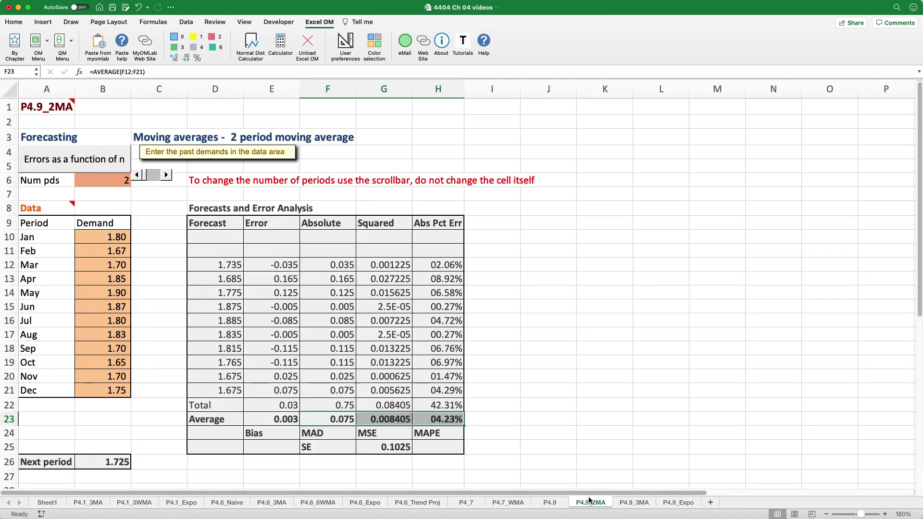
Step: Copy the two-month MAD, MSE and MAPE averages from P4.9_2MA F23:H23
click(590, 502)
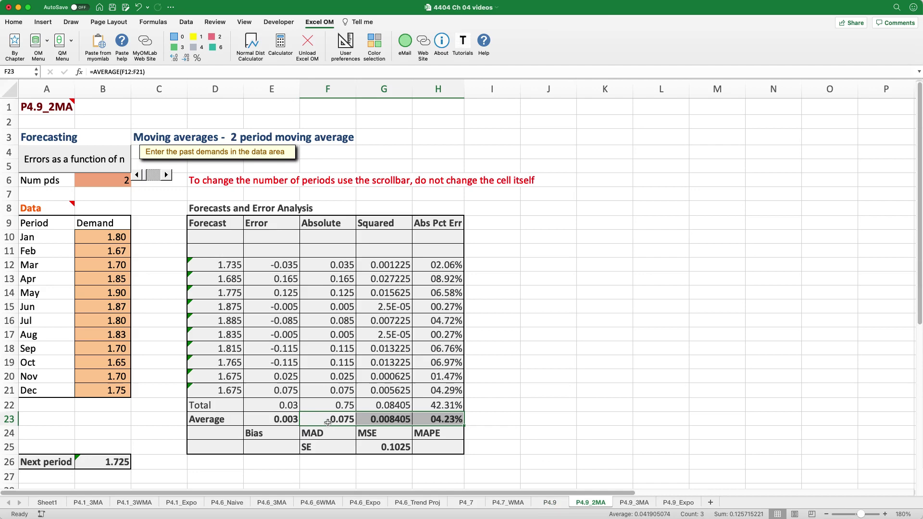
key(super+c)
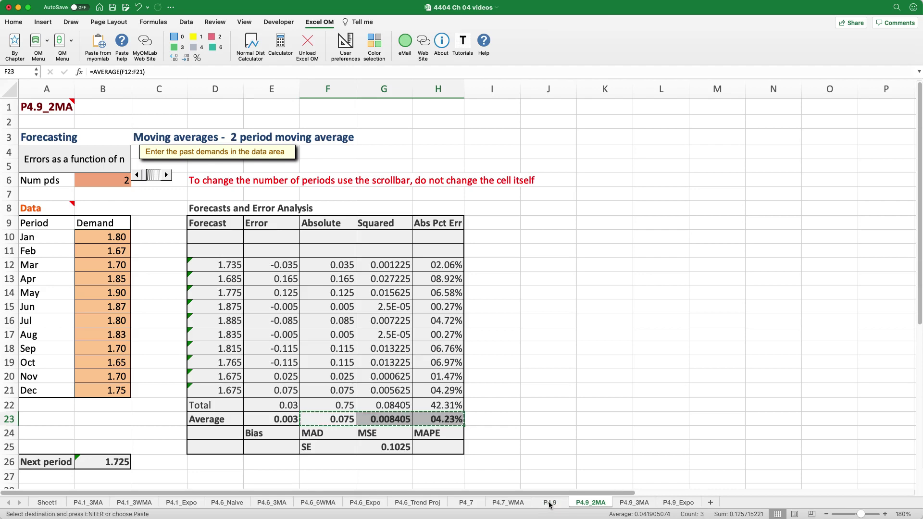
click(549, 503)
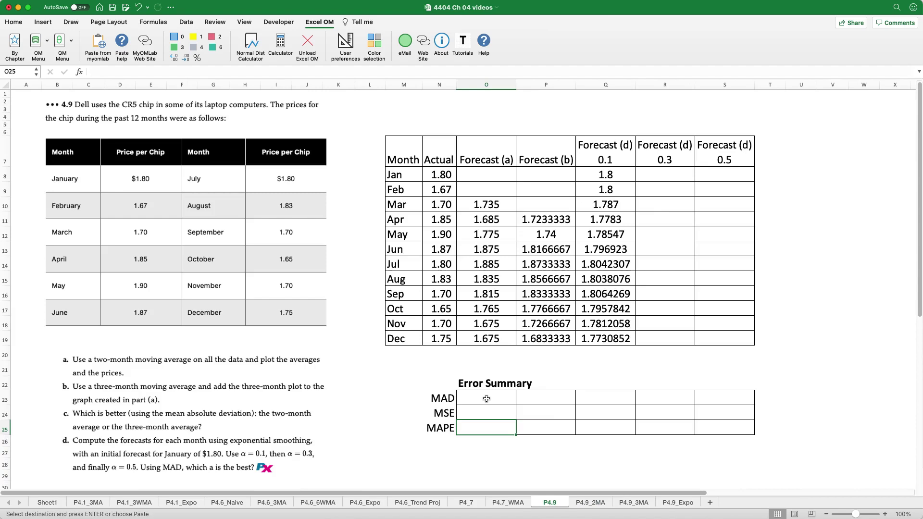
Step: Paste the 2MA averages as transposed values into O23:O25, then select MAPE row O25:S25 for formatting
right_click(486, 399)
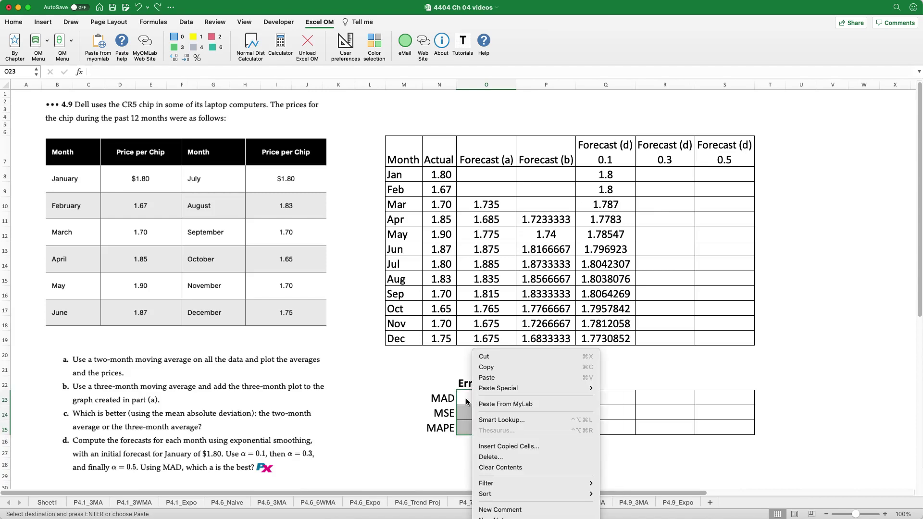
drag(470, 399, 470, 426)
right_click(470, 427)
mouse_move(491, 391)
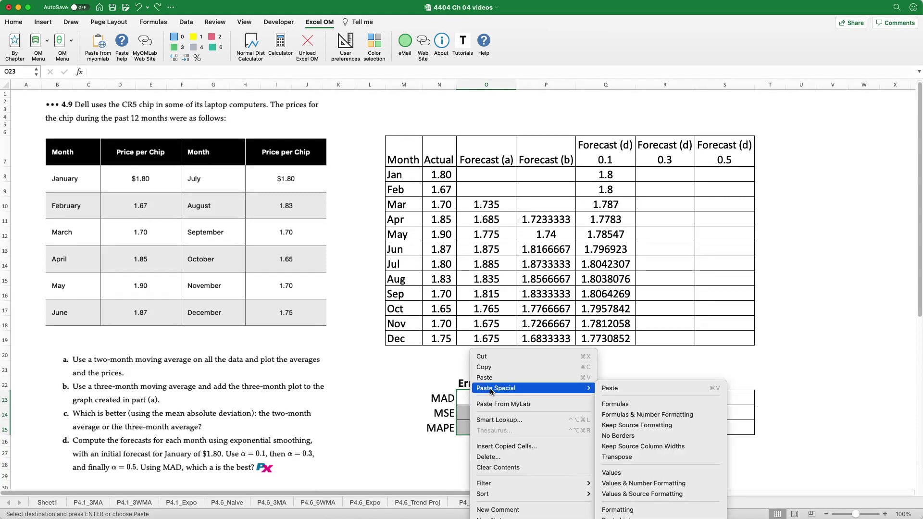
click(558, 395)
drag(611, 328, 779, 227)
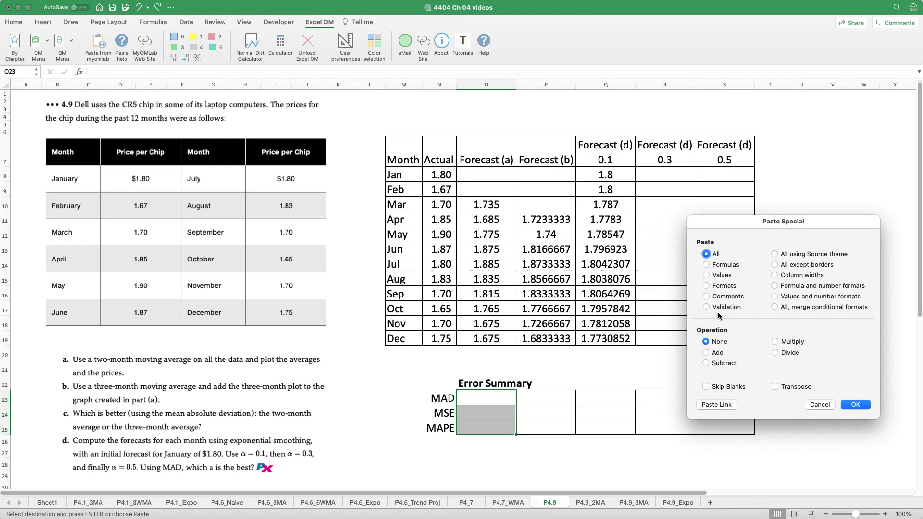
click(706, 276)
click(774, 387)
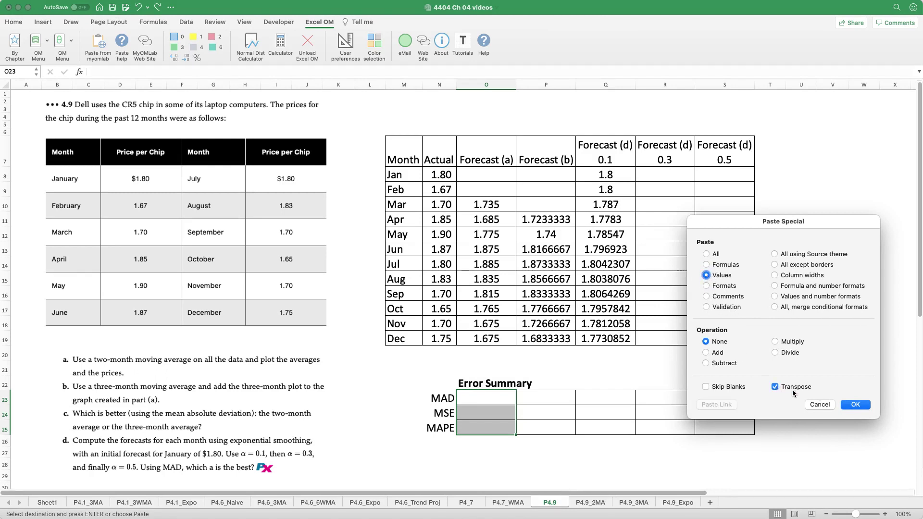
click(855, 405)
drag(500, 428, 714, 429)
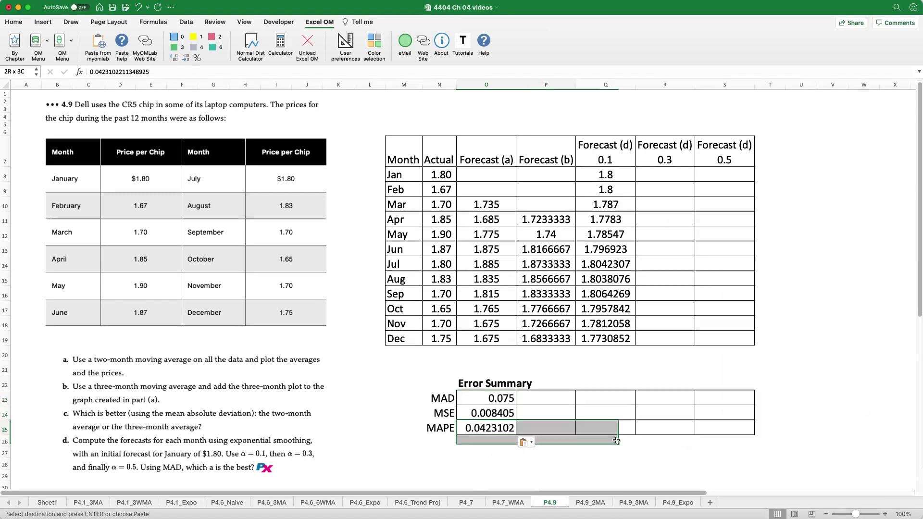
click(13, 21)
Step: Format the MAPE row as two-decimal percentages, then inspect P4.9_2MA's MAD formula in F23
click(370, 55)
click(499, 398)
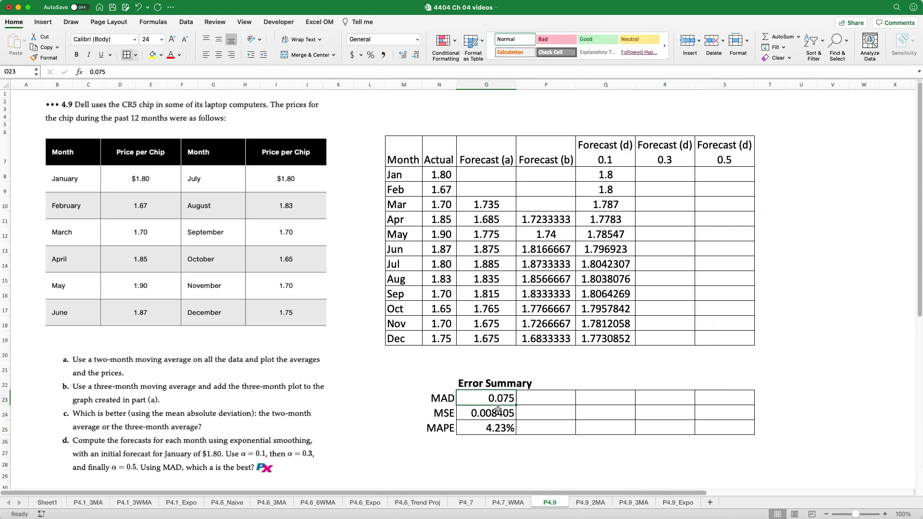
click(590, 502)
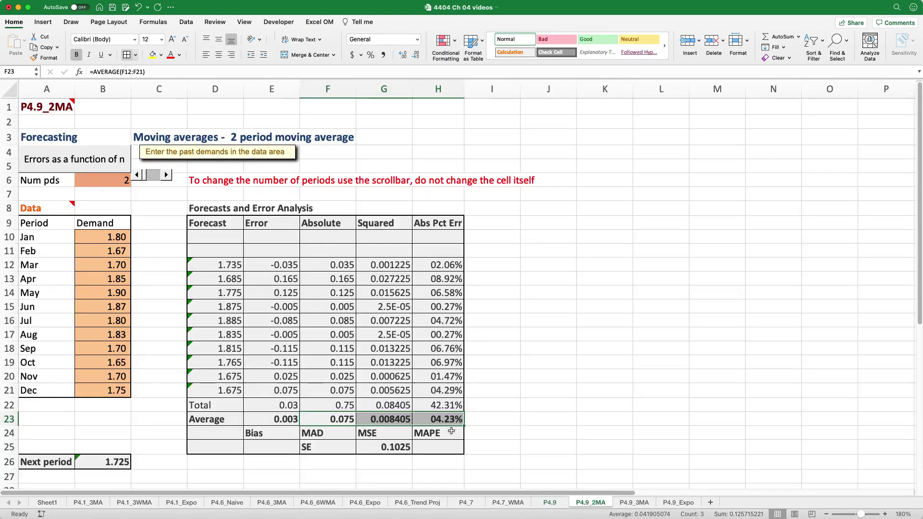
click(323, 420)
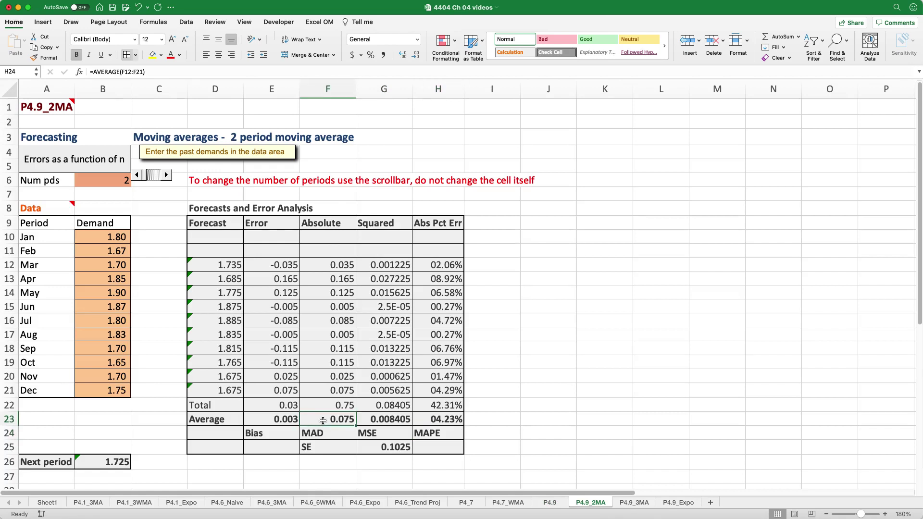
Step: Inspect the March forecast in D12 and the error formula in E12, leaving it unchanged
drag(322, 264, 326, 390)
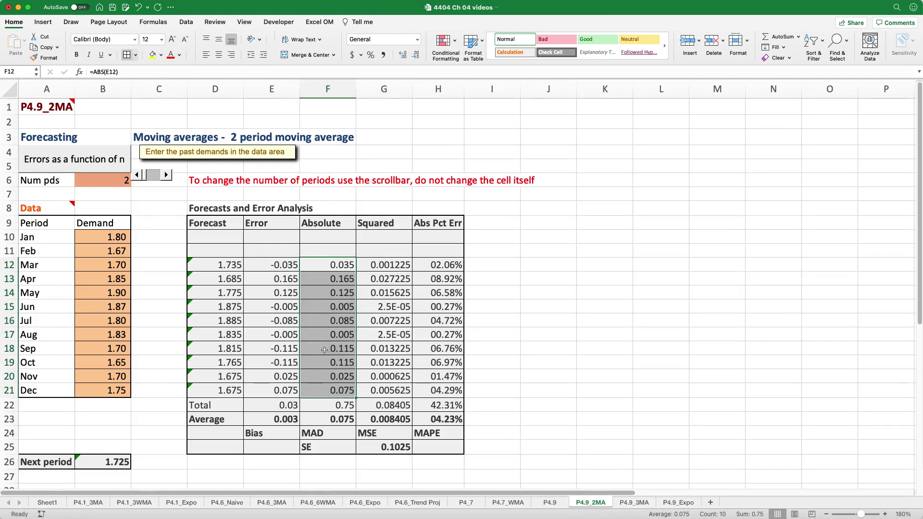
click(331, 269)
drag(212, 267, 255, 267)
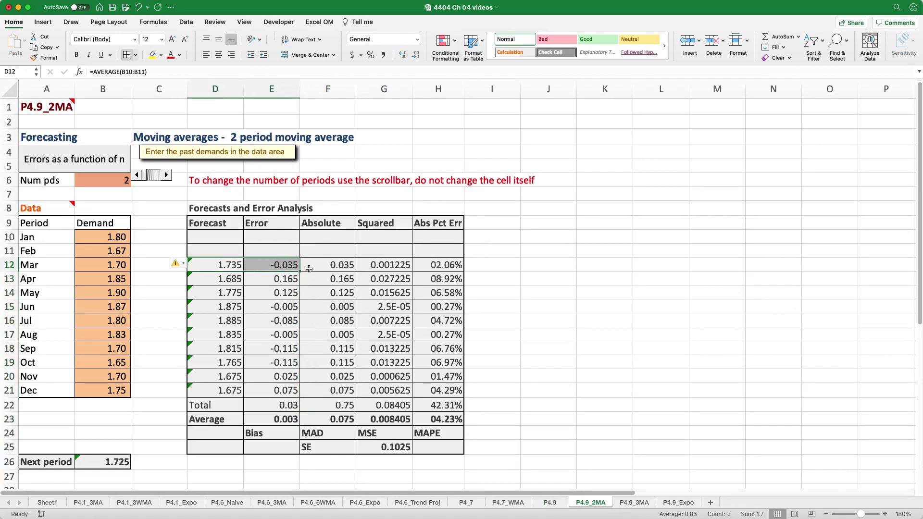
click(225, 266)
click(269, 267)
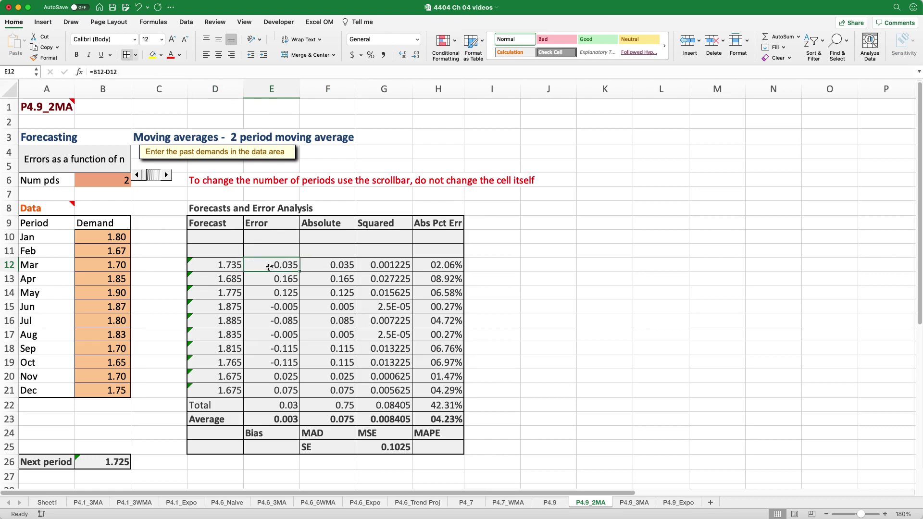
double_click(269, 268)
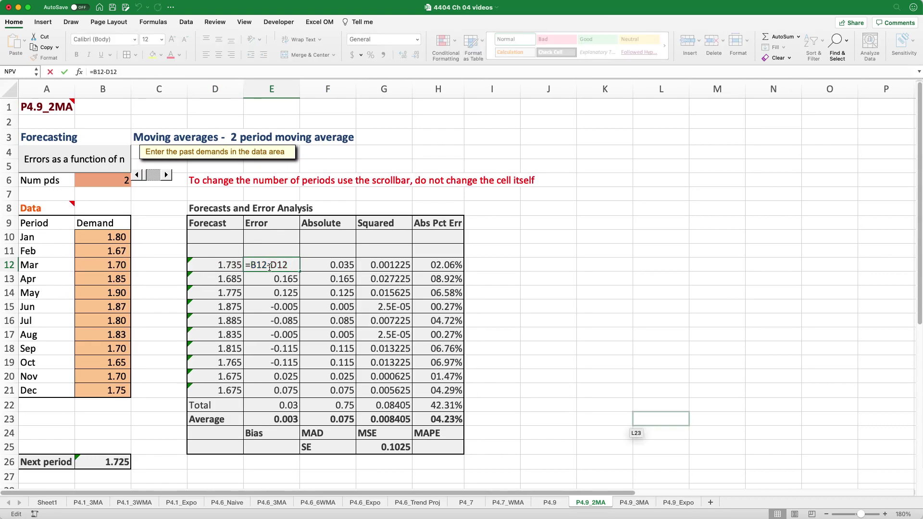
key(Escape)
Step: Review the absolute error formulas in F12 and F13, the D12 average and the F23 MAD
click(335, 264)
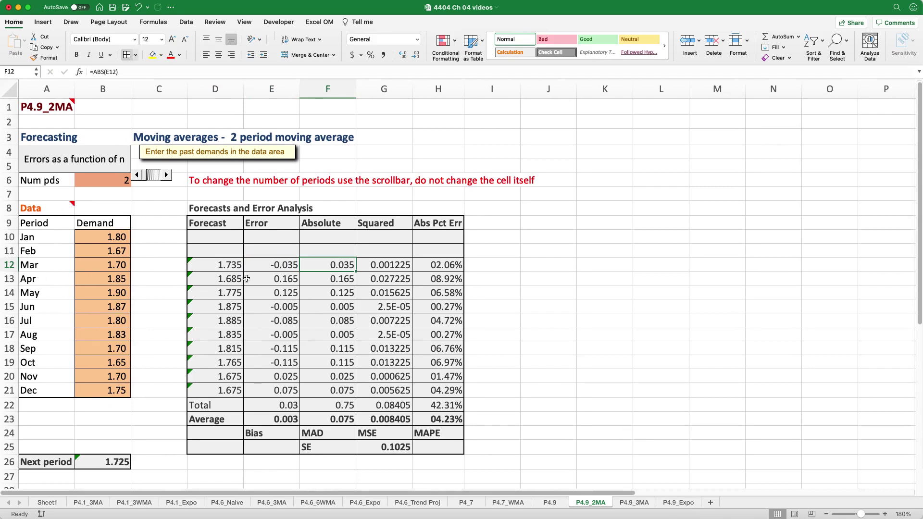
click(196, 267)
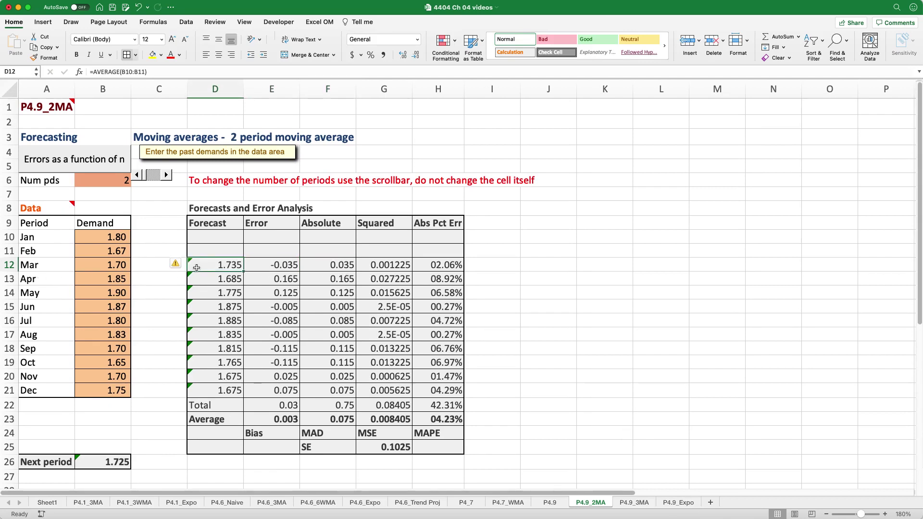
click(332, 267)
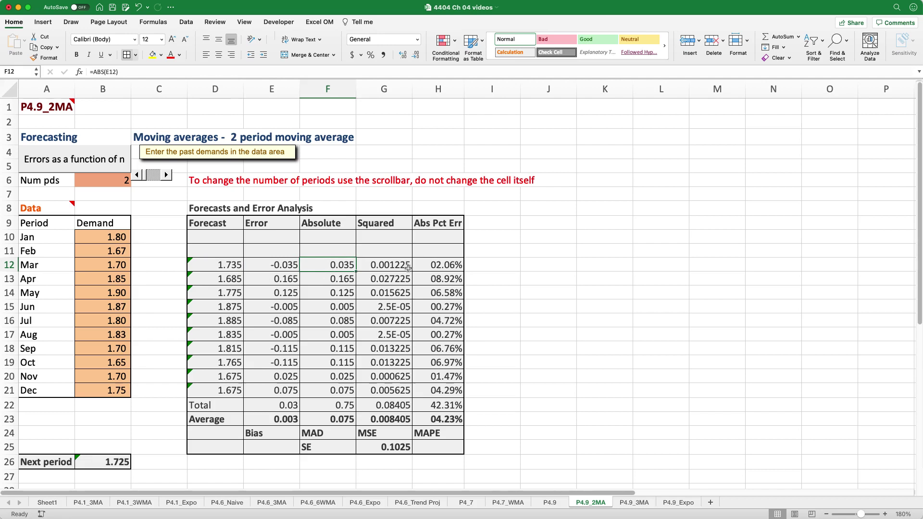
click(267, 270)
click(335, 266)
click(336, 279)
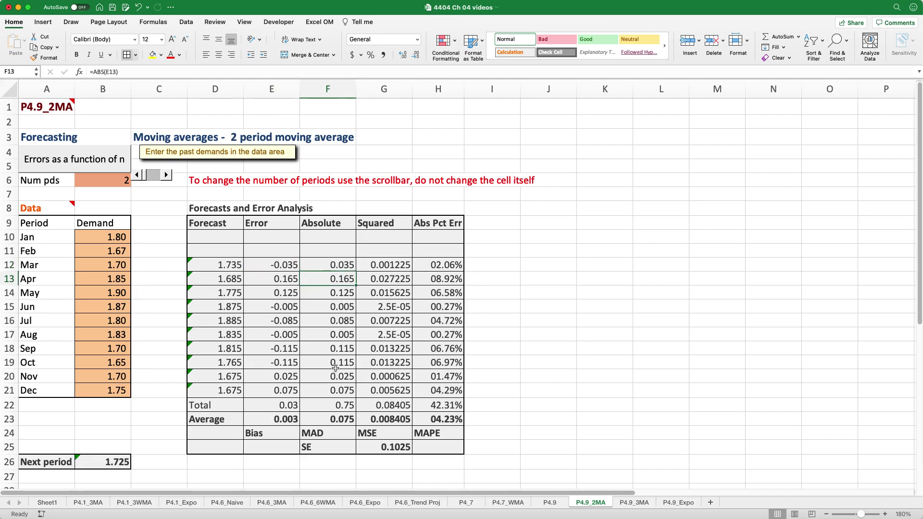
click(337, 418)
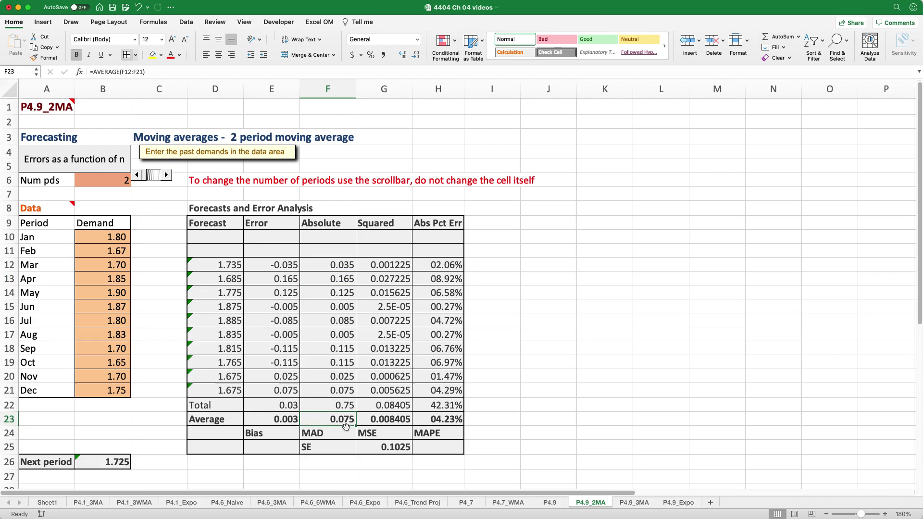
Step: Inspect the MSE average in G23, squared error in G12 and percent error in H12 without edits
click(386, 418)
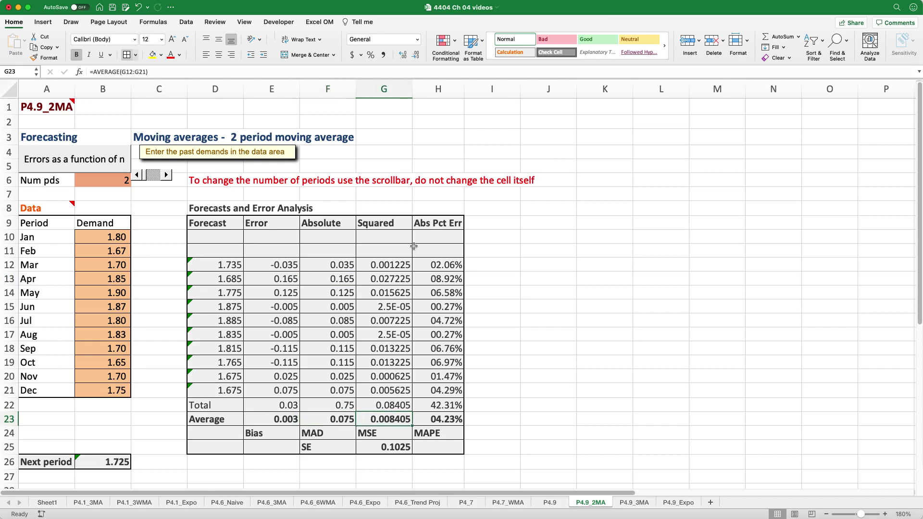
click(375, 265)
double_click(375, 265)
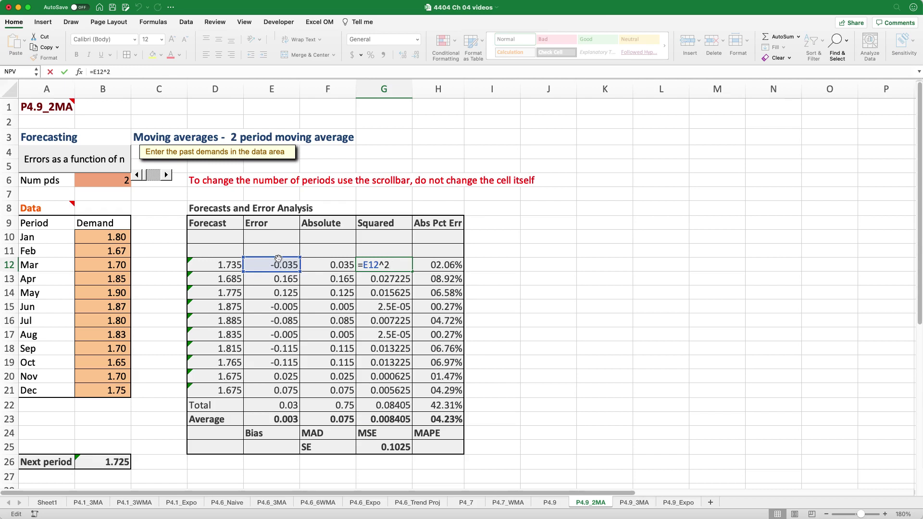
key(Escape)
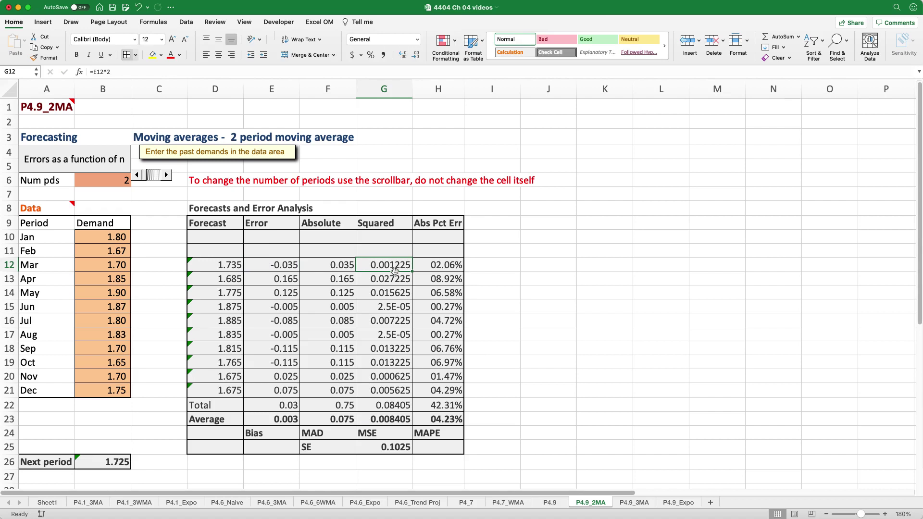
click(393, 430)
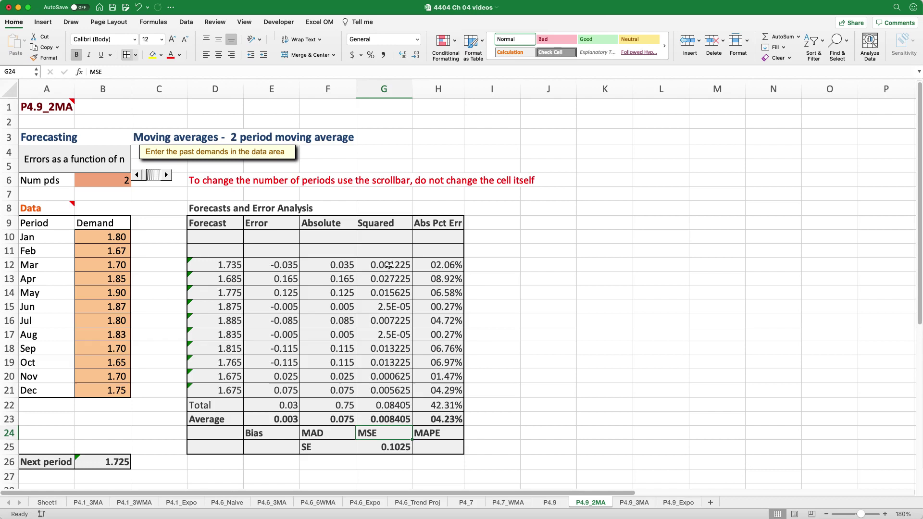
click(445, 267)
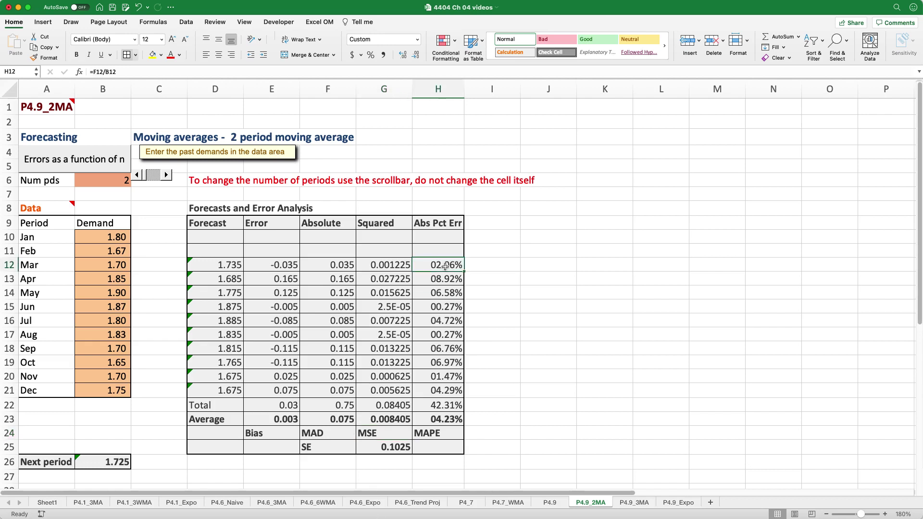
double_click(445, 265)
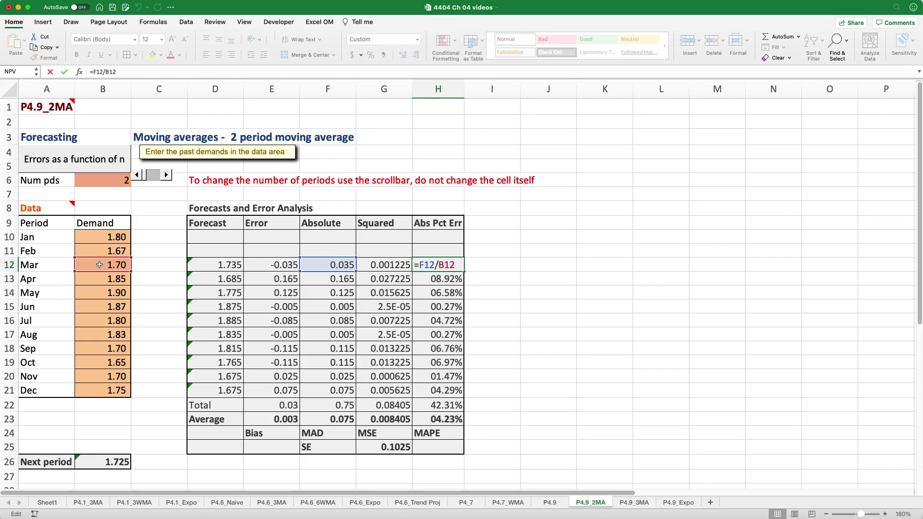
key(Escape)
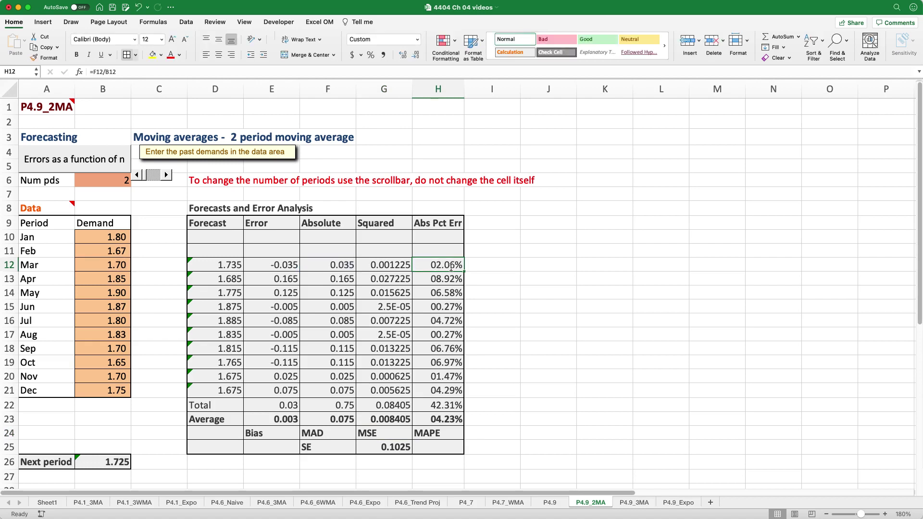
Step: Recheck the D12, F12 and H12 formulas, the September row and the MAPE averaging formula
key(Left)
key(Left)
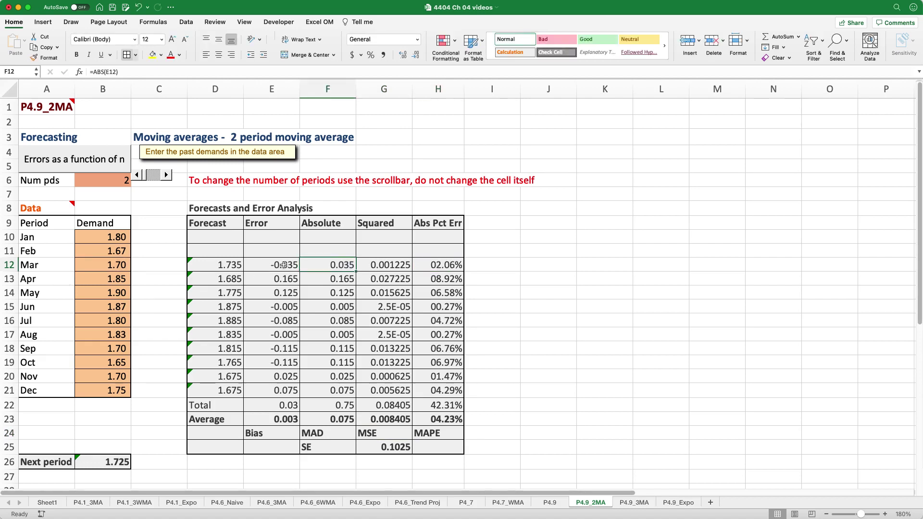
click(219, 262)
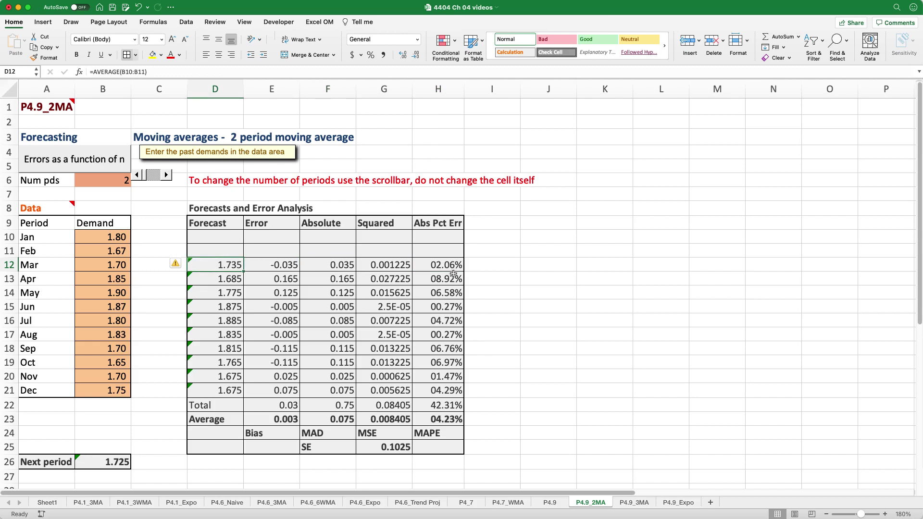
click(342, 269)
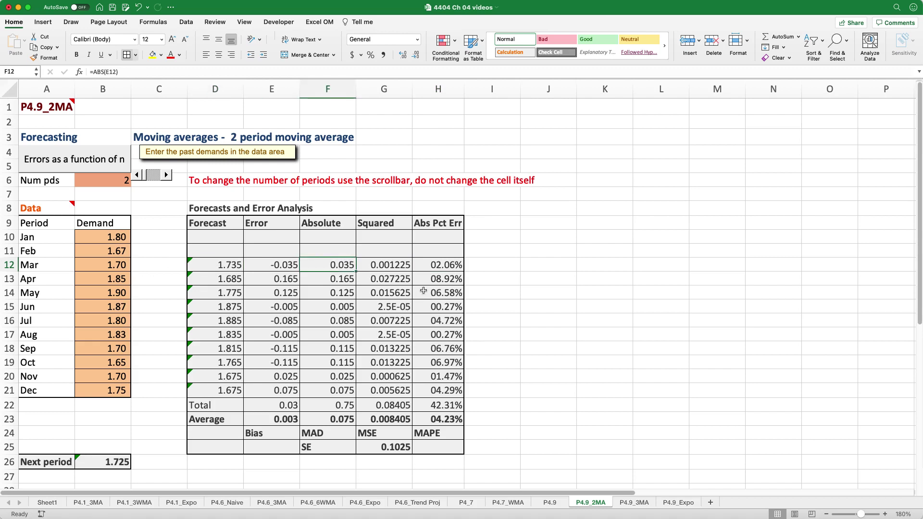
click(440, 270)
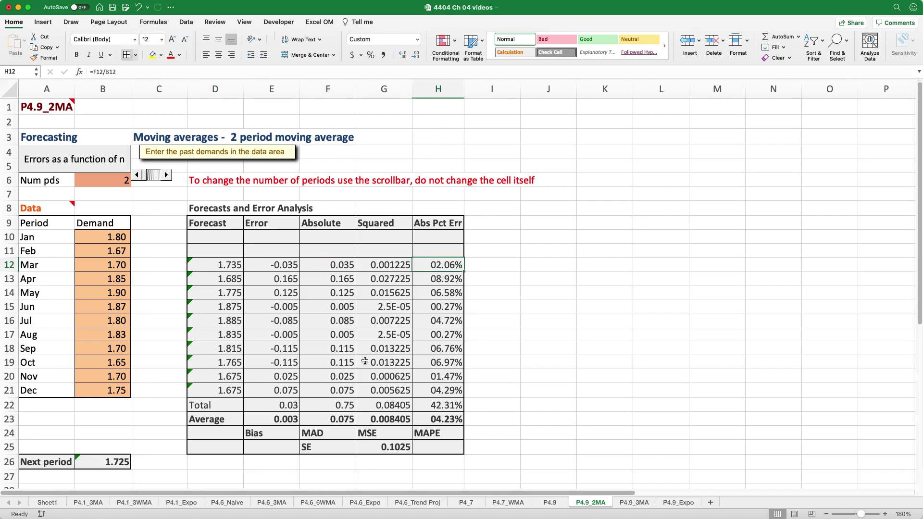
drag(445, 351, 221, 352)
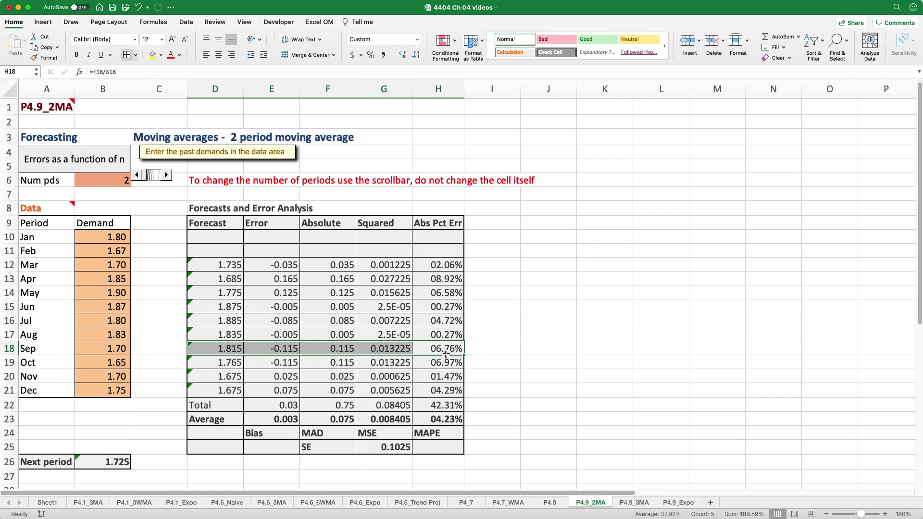
click(437, 435)
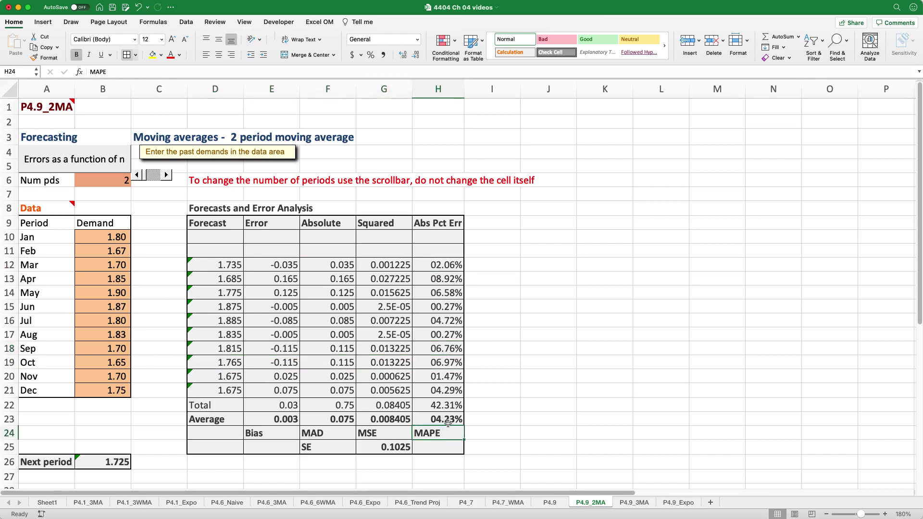
click(447, 423)
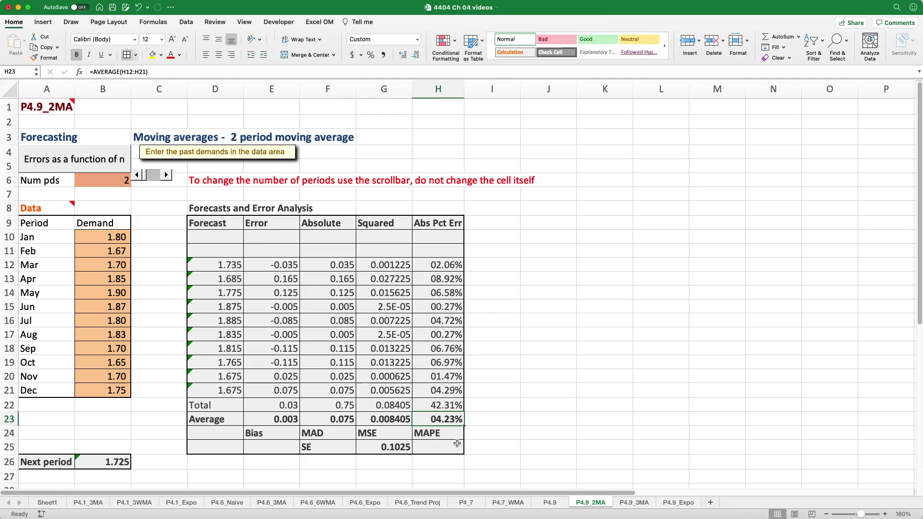
Step: Copy the MAD, MSE and MAPE averages from the P4.9_3MA sheet
key(ctrl+Page_Down)
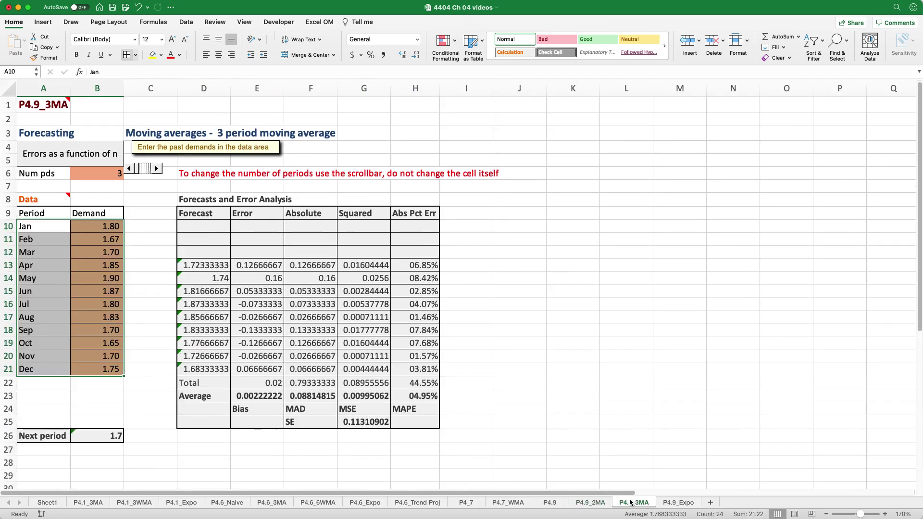
click(513, 414)
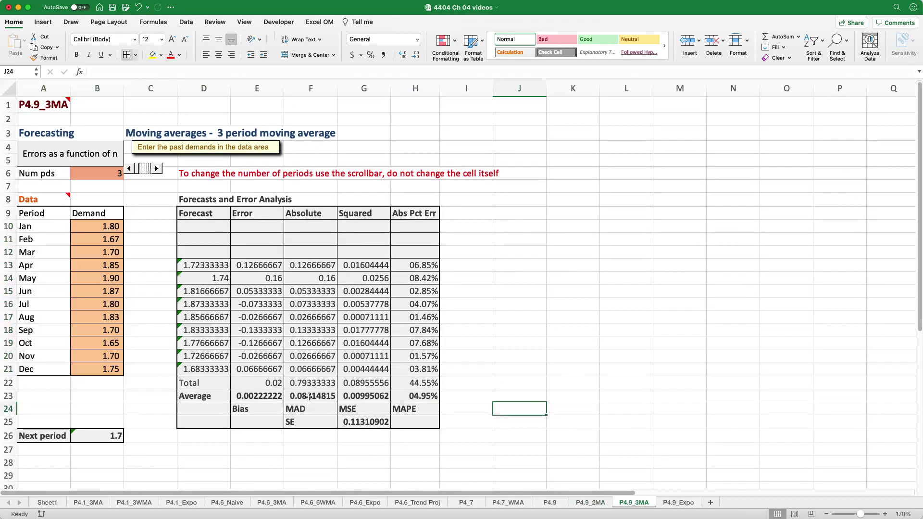
drag(307, 396, 426, 395)
right_click(369, 400)
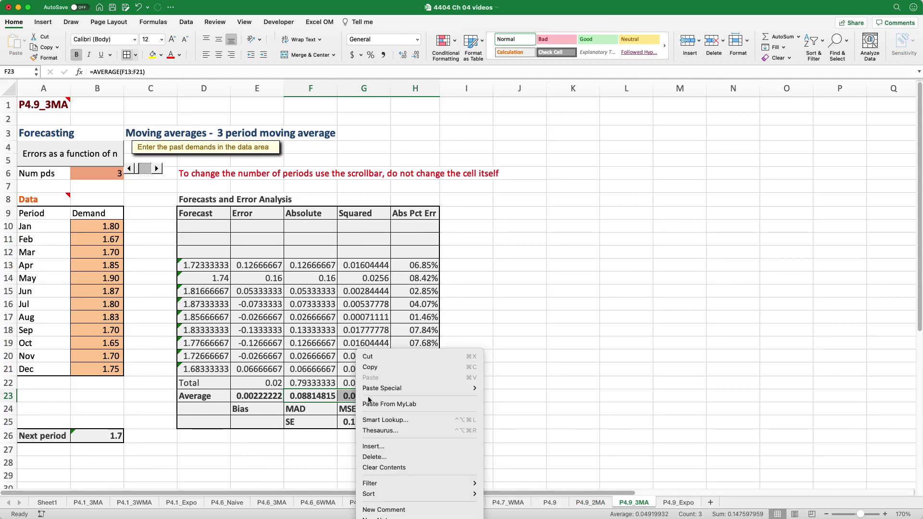
click(370, 367)
Step: Paste them as transposed values into P23 of the P4.9 Error Summary
click(549, 502)
click(543, 398)
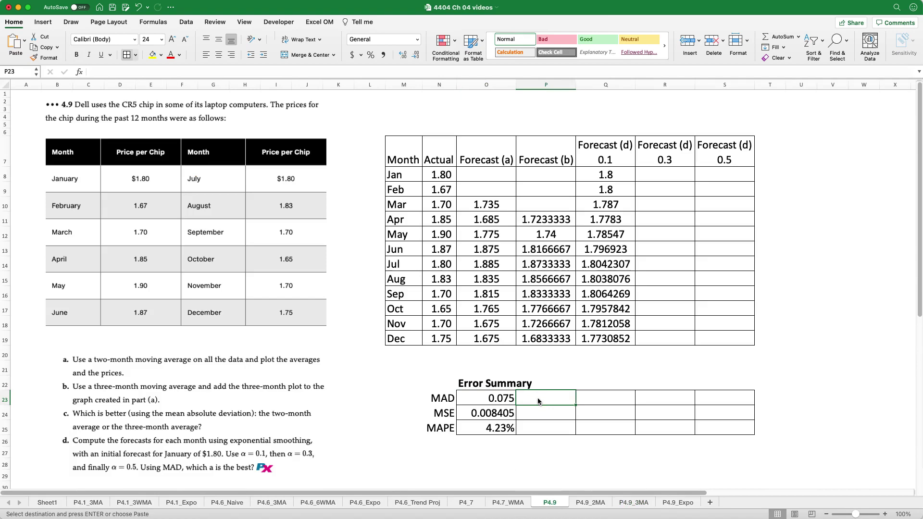
right_click(538, 400)
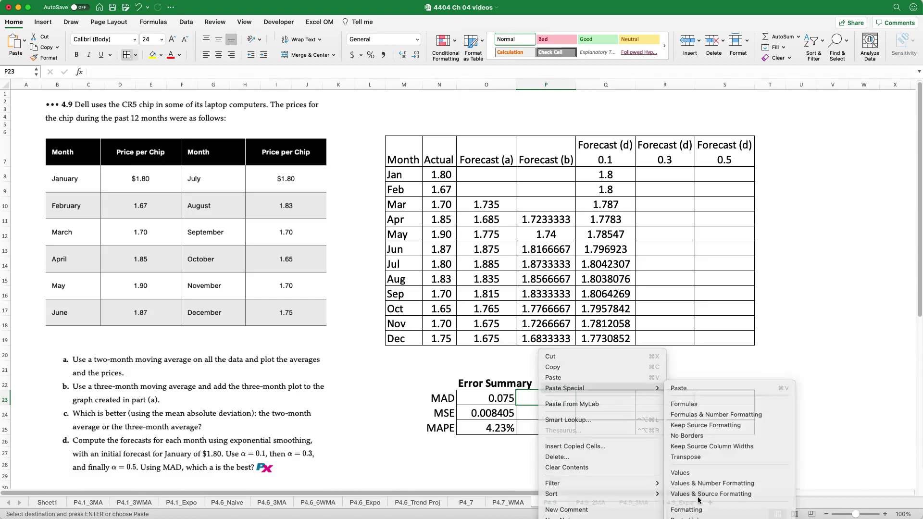
click(697, 388)
drag(674, 122, 766, 96)
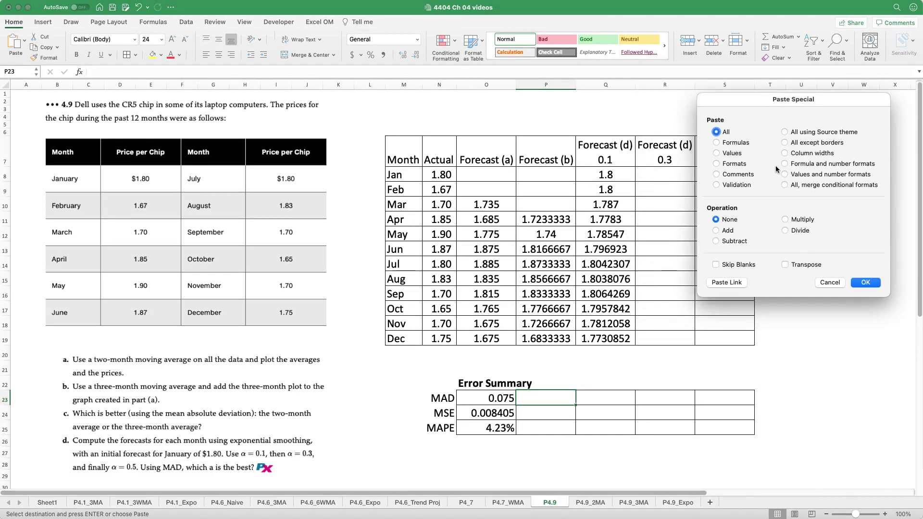
click(784, 264)
click(717, 152)
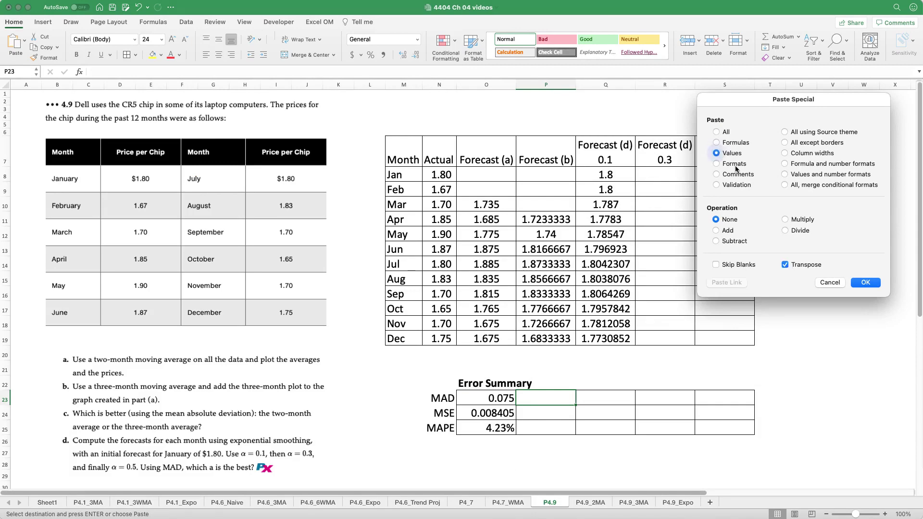
click(865, 282)
drag(438, 397, 725, 426)
right_click(738, 404)
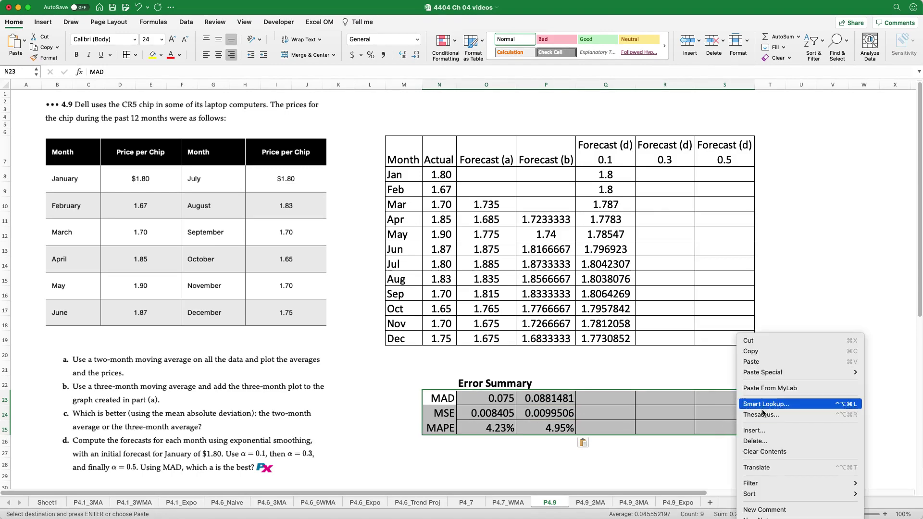
Step: Add the method headings, then fill P4.9_Expo's MAD, MSE, MAPE averages and labels yellow
click(817, 431)
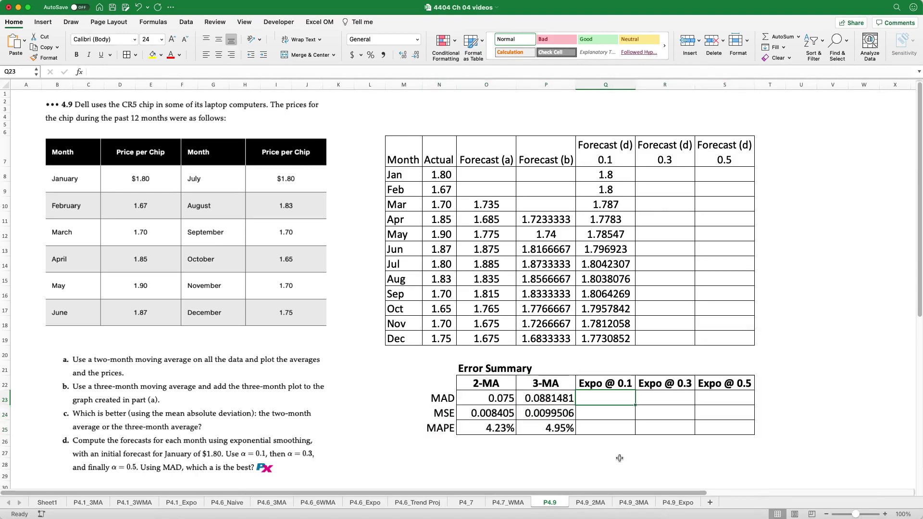
click(674, 502)
click(331, 395)
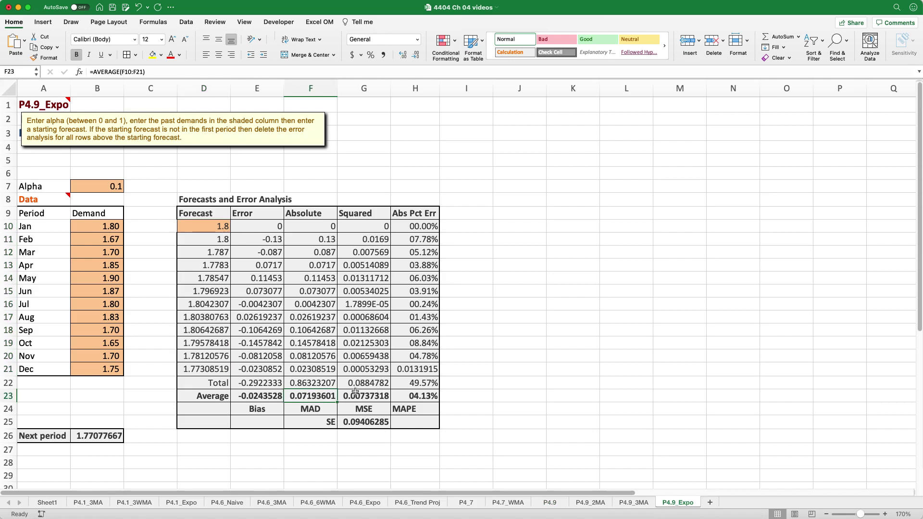
shift+click(420, 395)
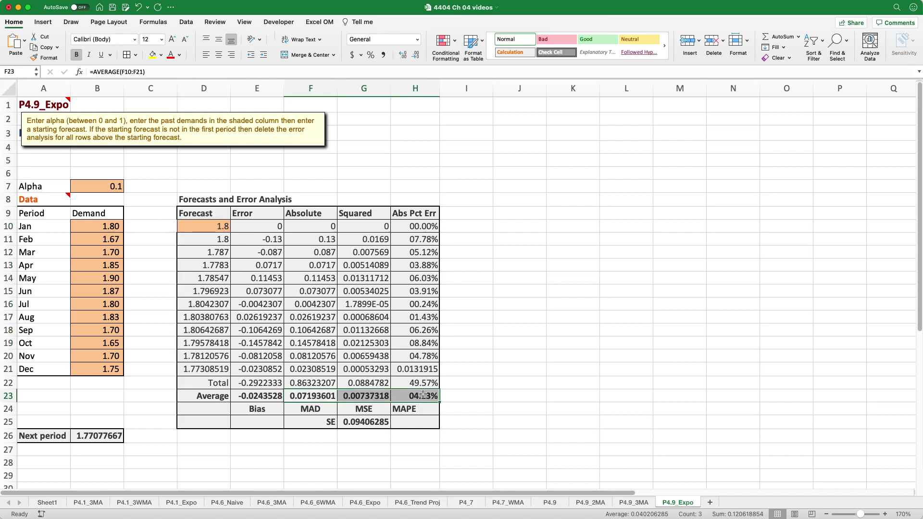
drag(307, 396, 413, 408)
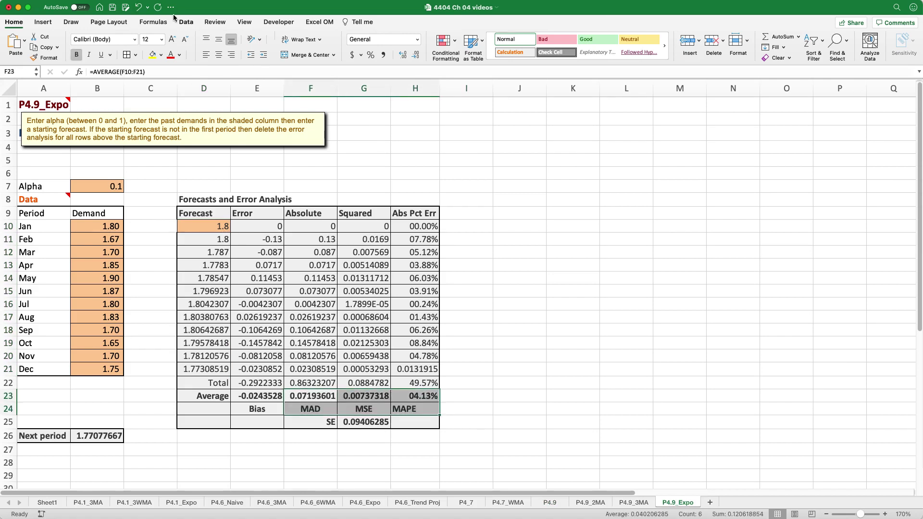
click(153, 56)
click(572, 280)
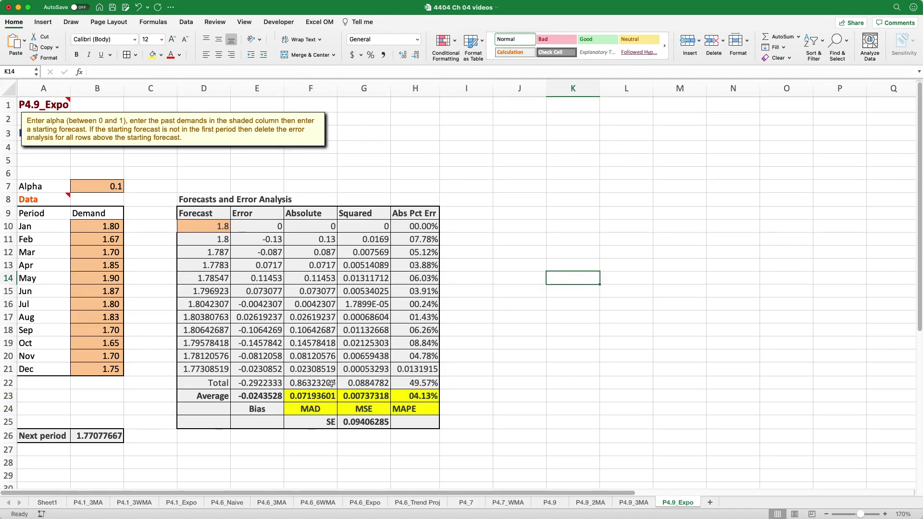
Step: Copy the alpha 0.1 error averages and paste them transposed as values into Q23 on P4.9
drag(304, 396, 418, 397)
key(super+c)
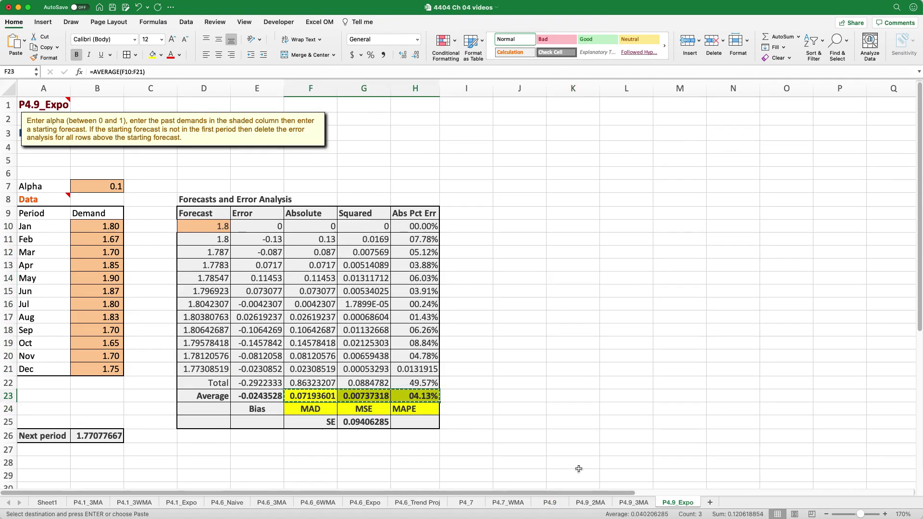
click(549, 502)
right_click(600, 398)
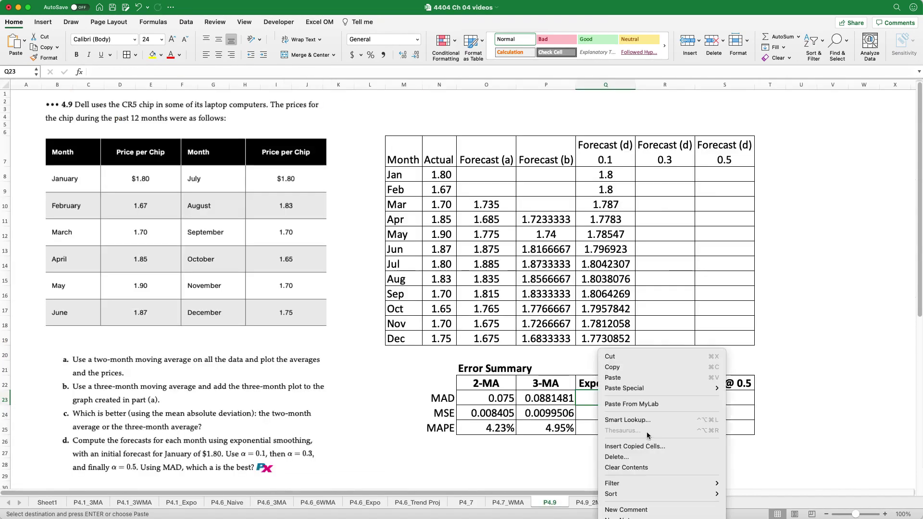
click(625, 388)
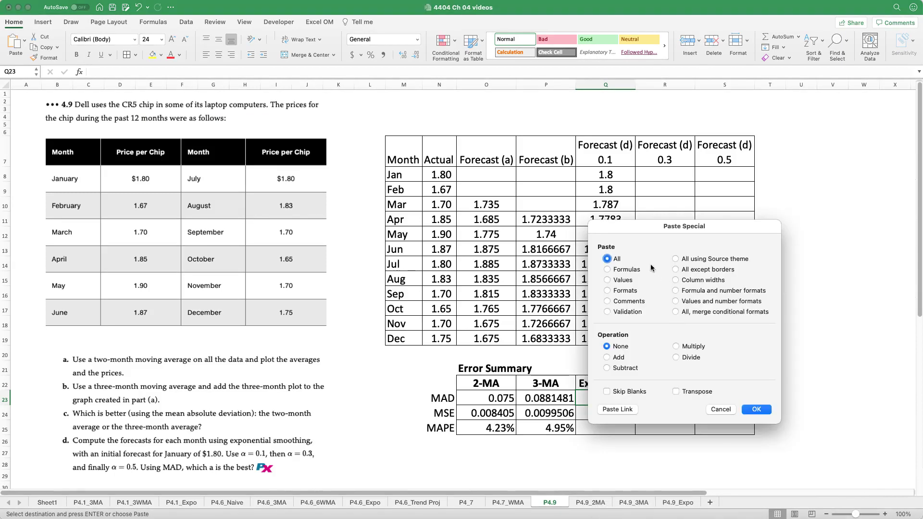
click(684, 392)
key(v)
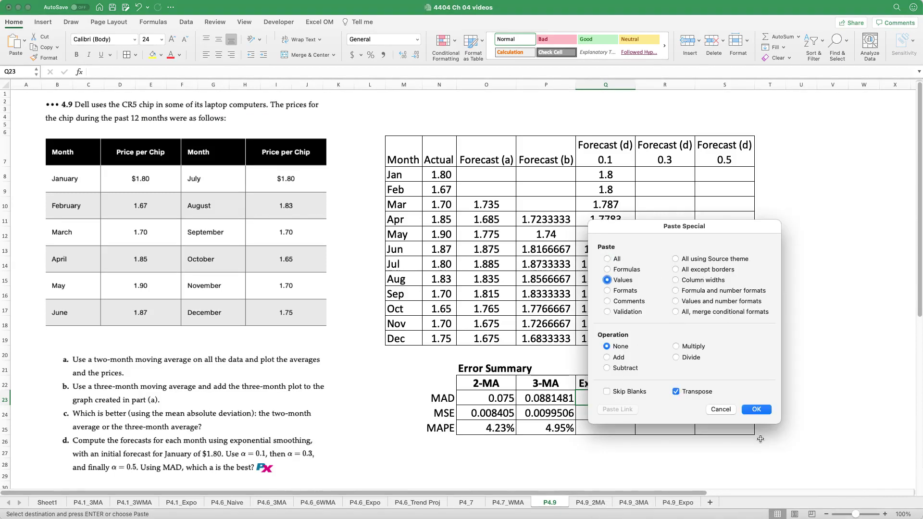
click(758, 410)
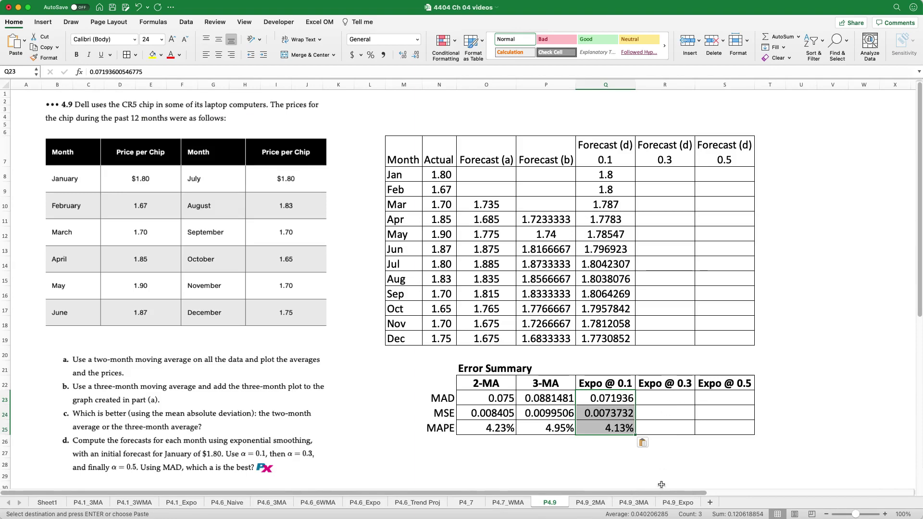
Step: Set alpha on P4.9_Expo to 0.3 and check the next-period forecast formula
click(677, 502)
click(111, 186)
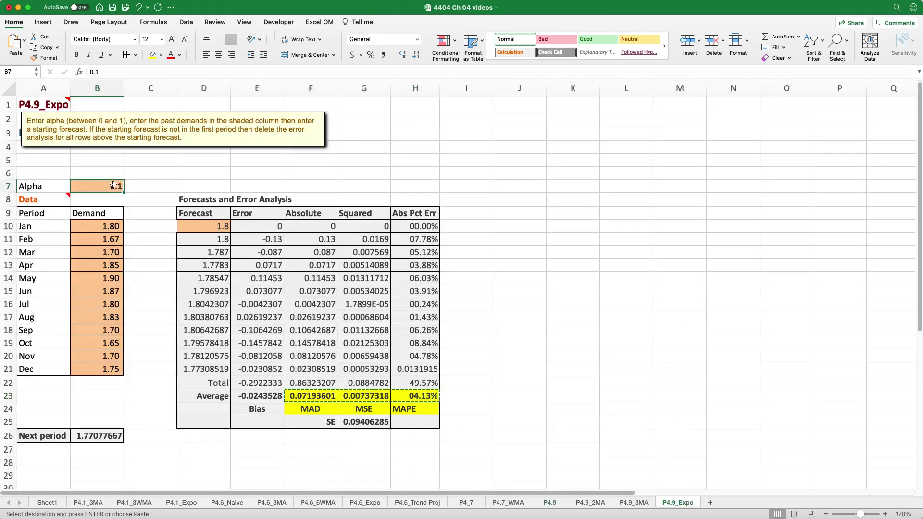
text(0.3)
key(Return)
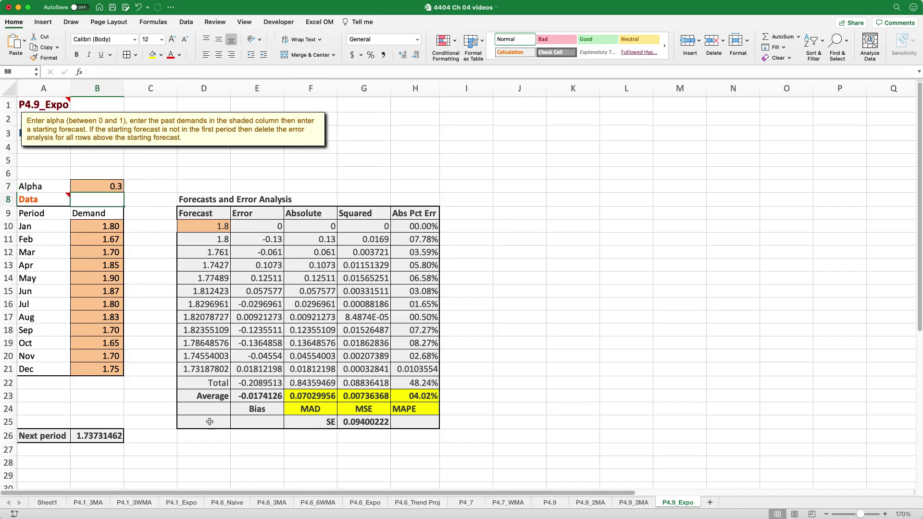
click(98, 435)
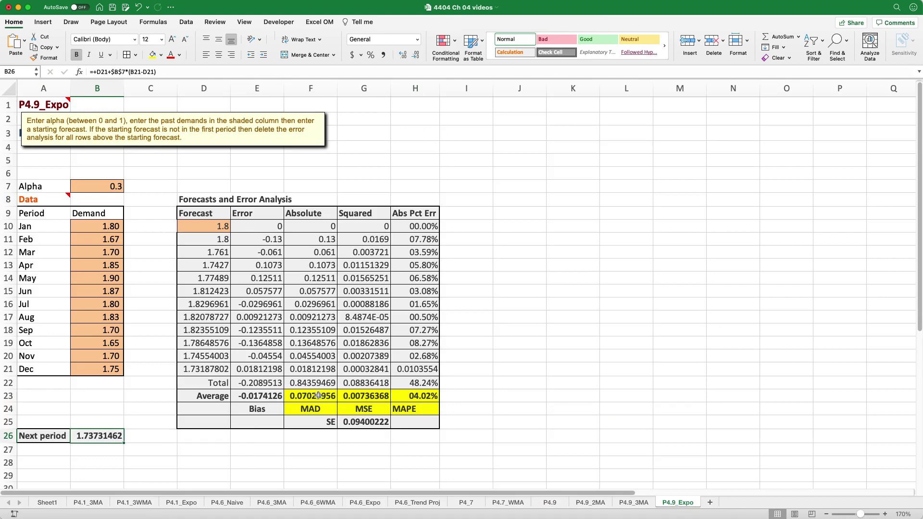
Step: Copy the alpha 0.3 error averages and paste them transposed as values into R23 on P4.9
drag(318, 395, 403, 394)
key(cmd+c)
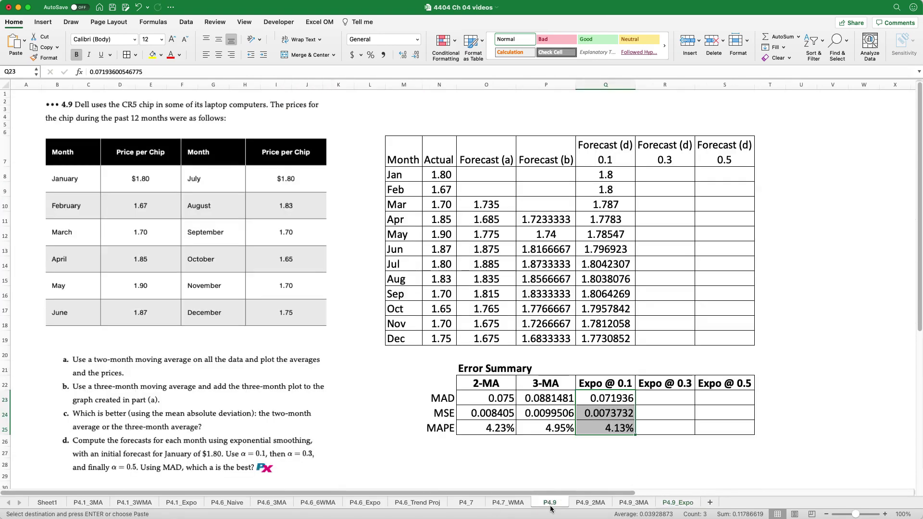
click(550, 503)
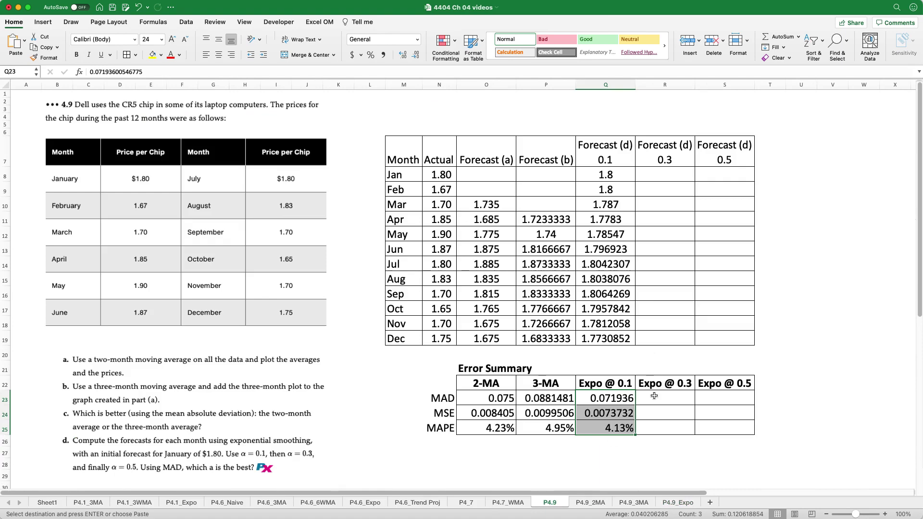
click(654, 396)
right_click(653, 399)
click(710, 402)
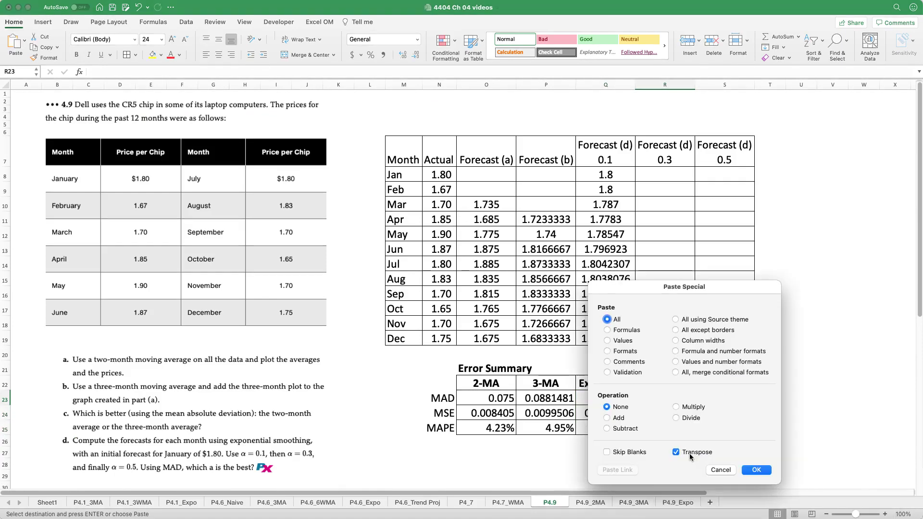
click(623, 340)
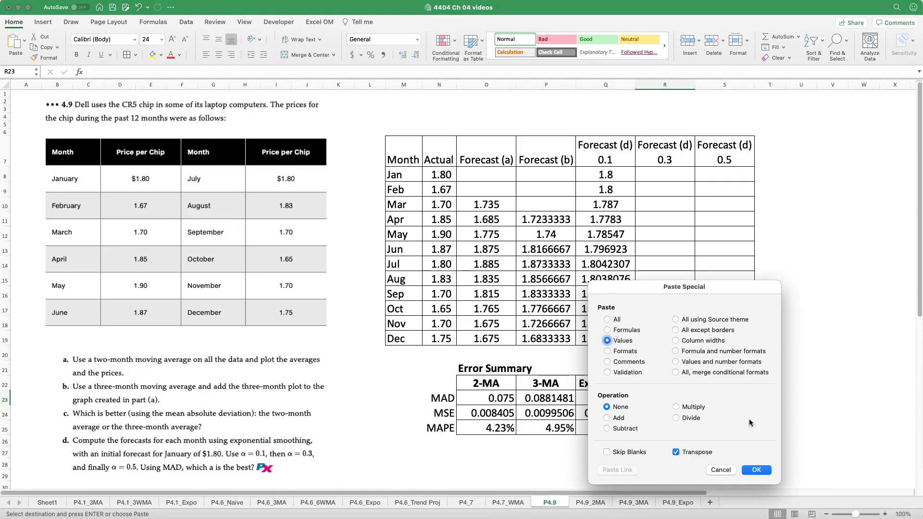
click(755, 469)
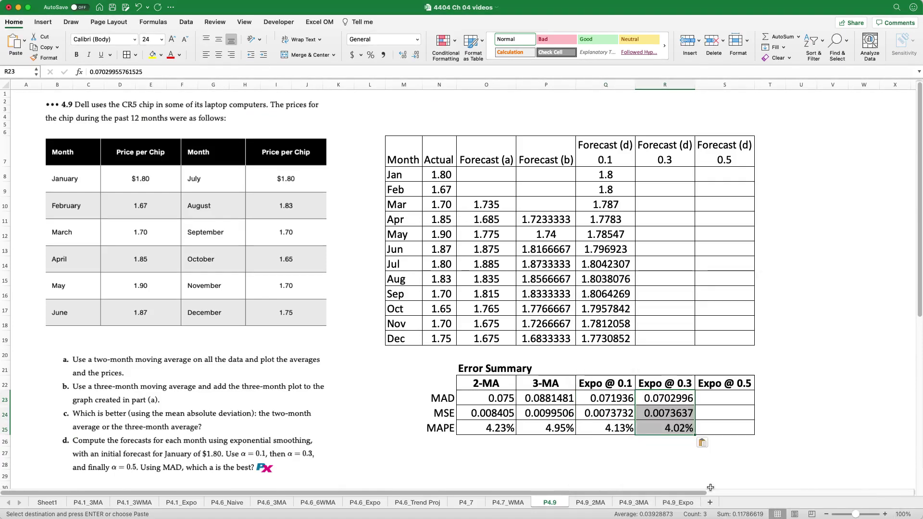
Step: Change the alpha in B7 on P4.9_Expo to 0.5
click(677, 502)
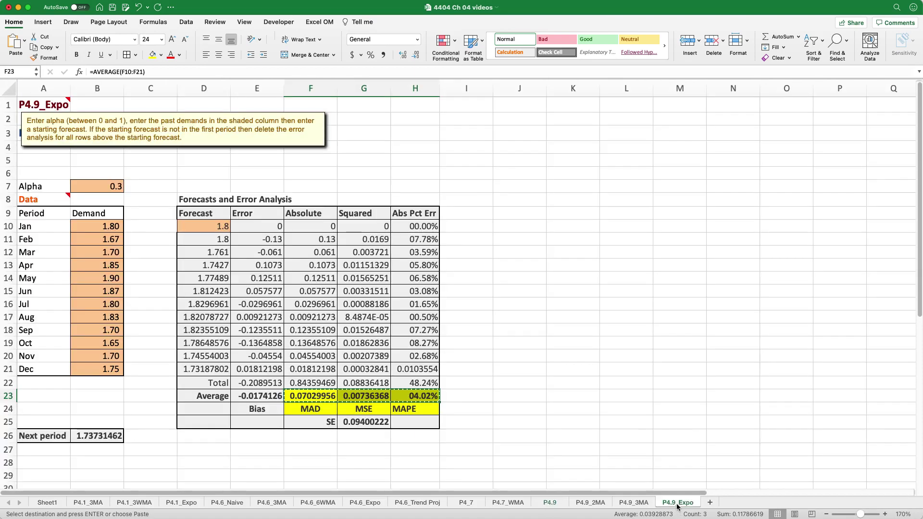
click(117, 187)
text(0.5)
key(Return)
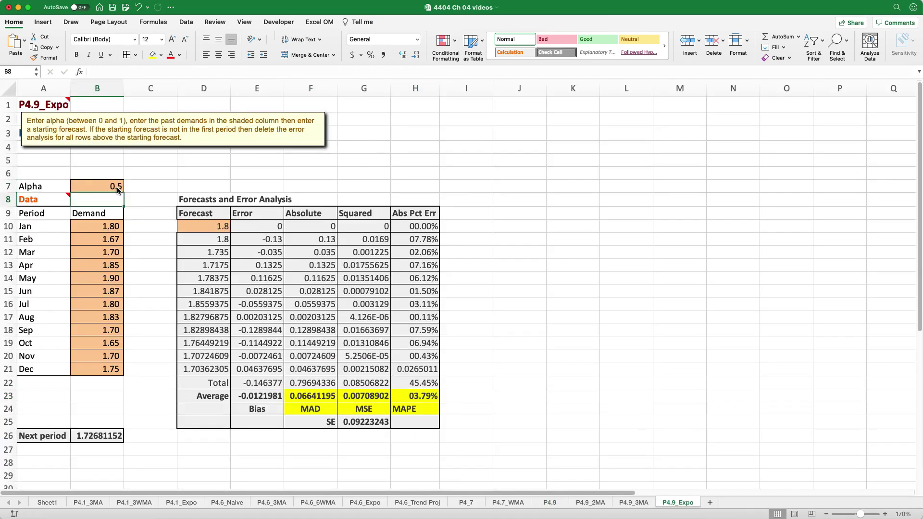
Step: Copy the alpha 0.5 error averages and paste them transposed as values into S23 on P4.9
drag(312, 395, 414, 395)
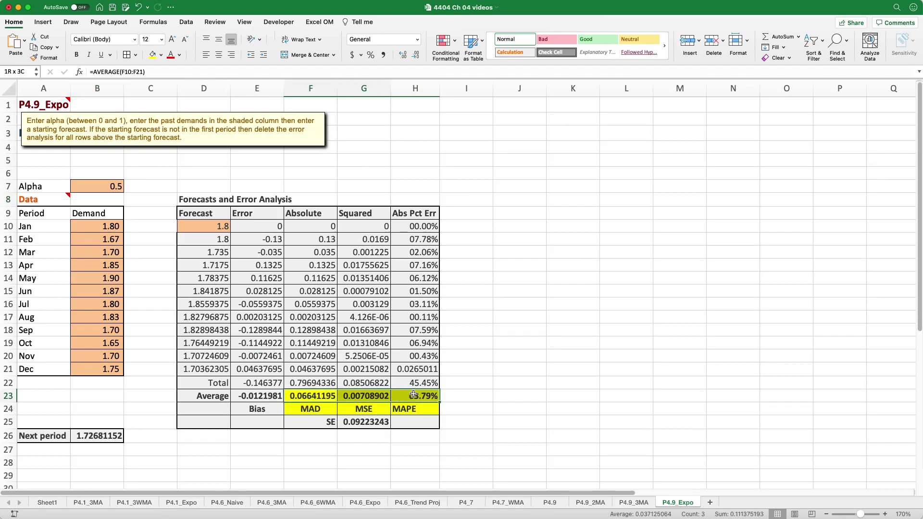
key(super+c)
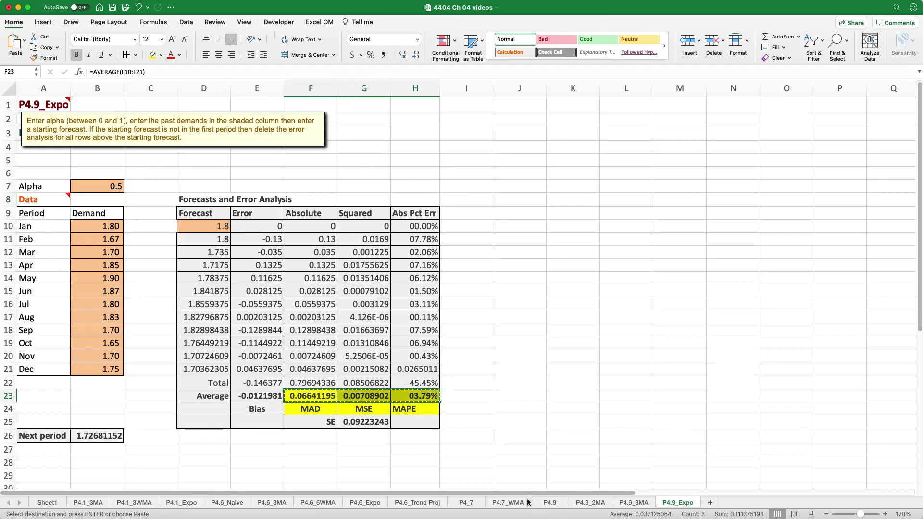
click(549, 502)
click(713, 399)
right_click(712, 399)
mouse_move(773, 388)
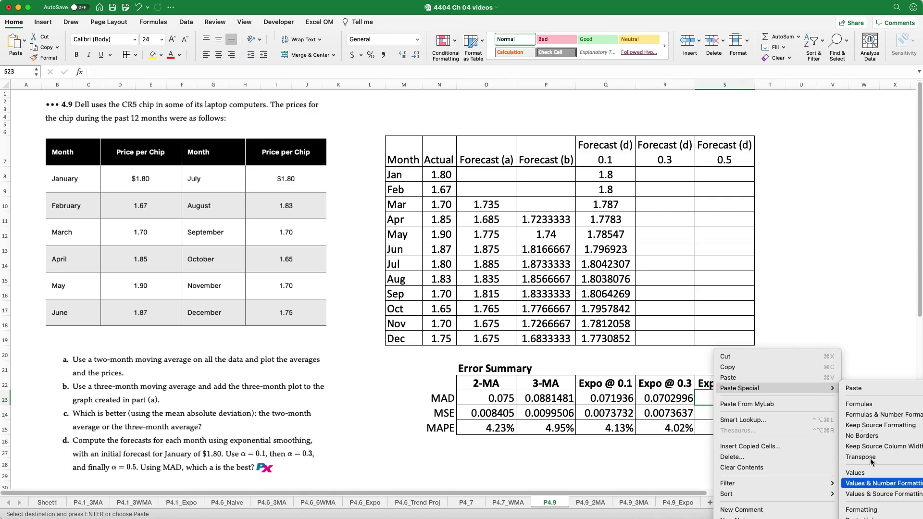
click(872, 462)
click(789, 414)
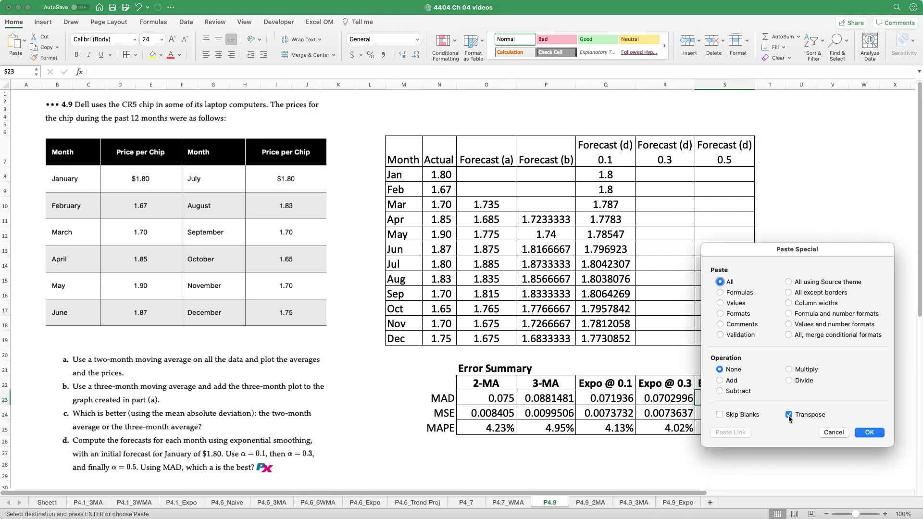
click(720, 302)
click(868, 432)
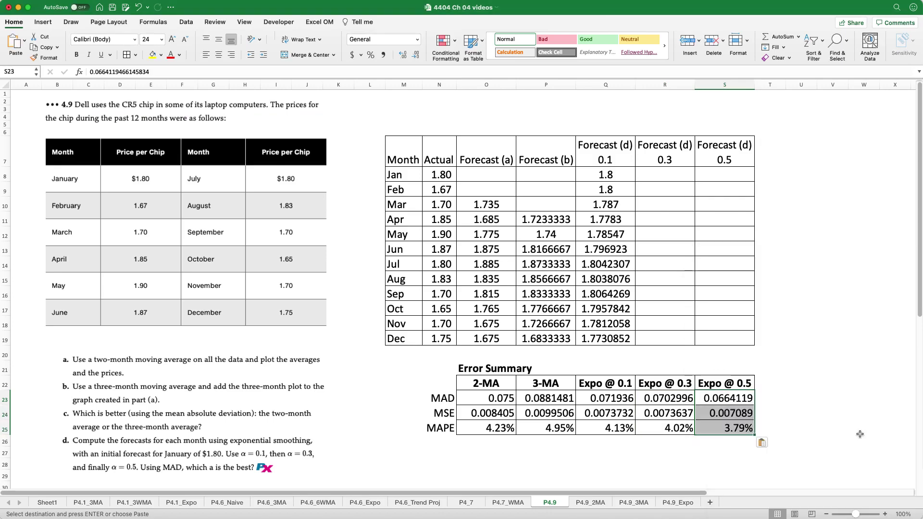
Step: Compare the moving-average and exponential smoothing error columns in the Error Summary
click(826, 425)
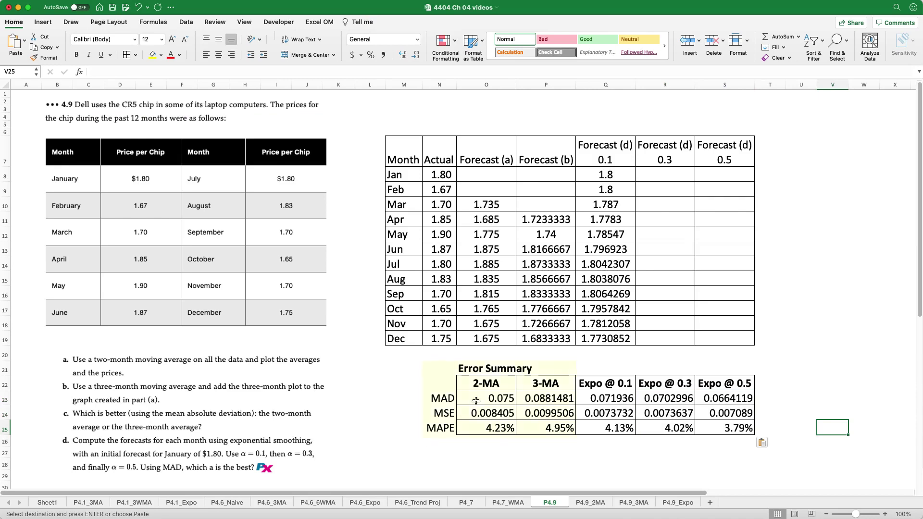
drag(478, 380, 548, 422)
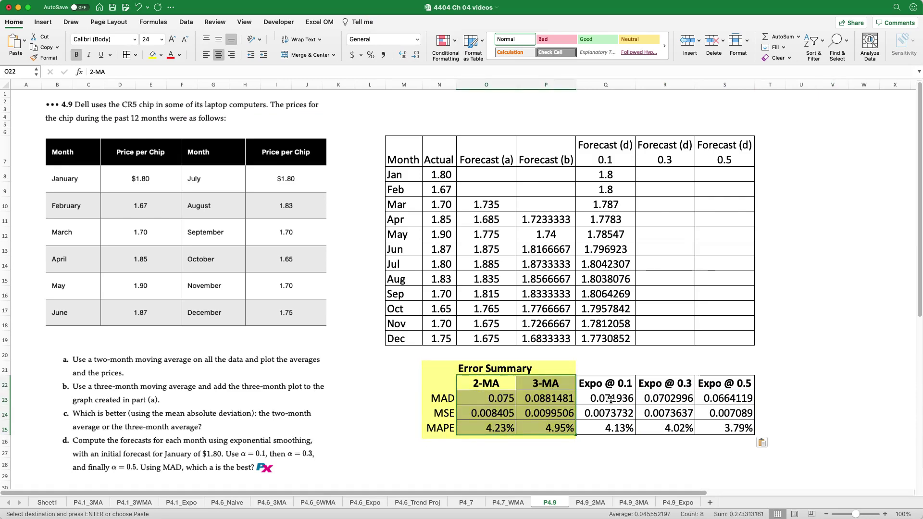
drag(606, 384, 727, 440)
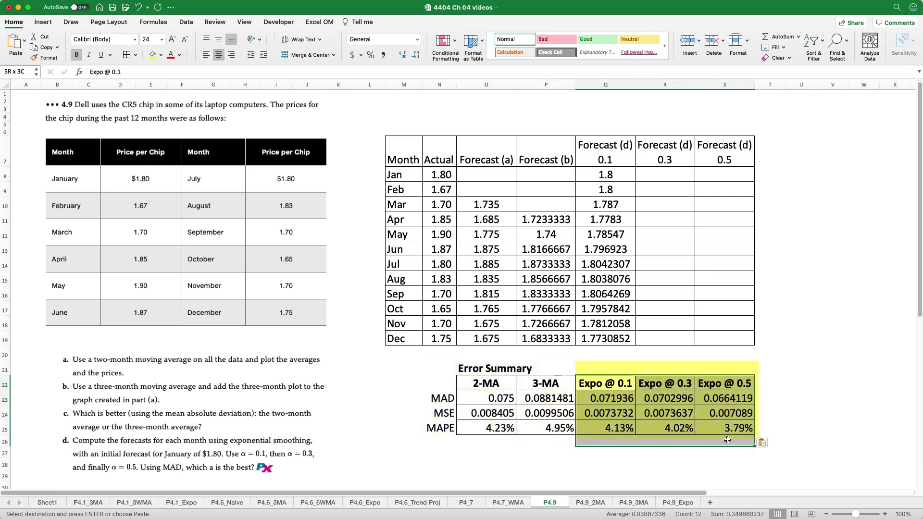
click(682, 469)
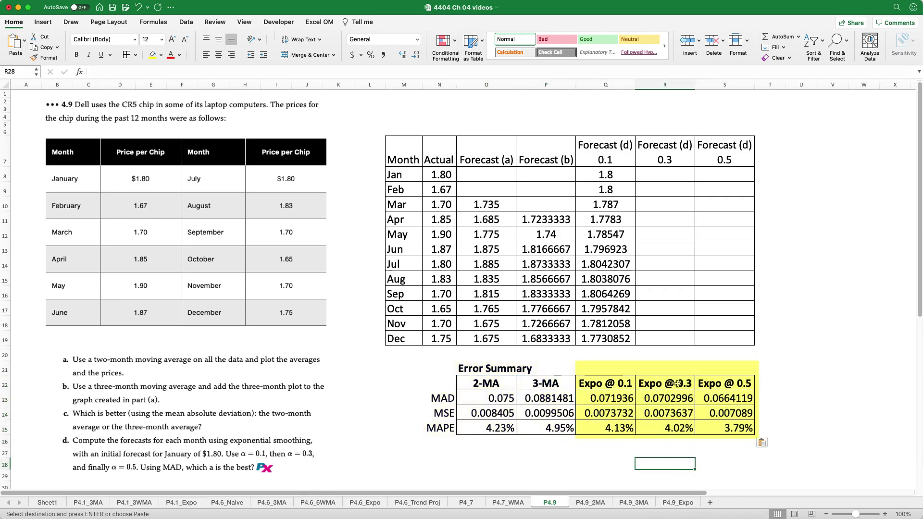
click(826, 386)
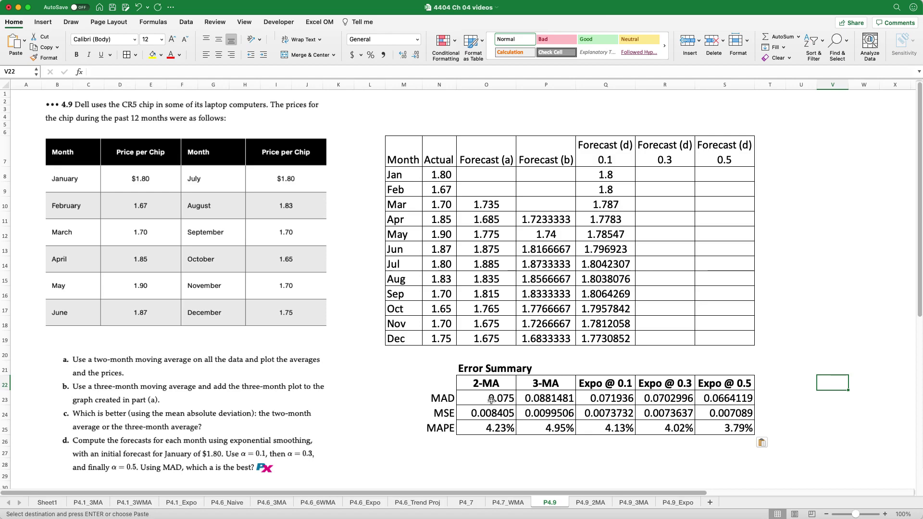
Step: Give the MAD row a dollar accounting format trimmed to three decimals
drag(486, 398, 717, 405)
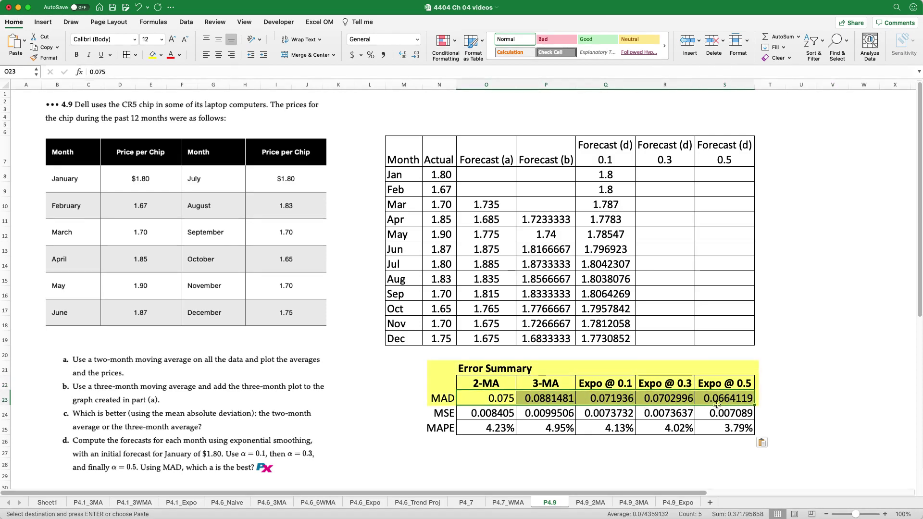
click(352, 55)
click(402, 54)
click(490, 399)
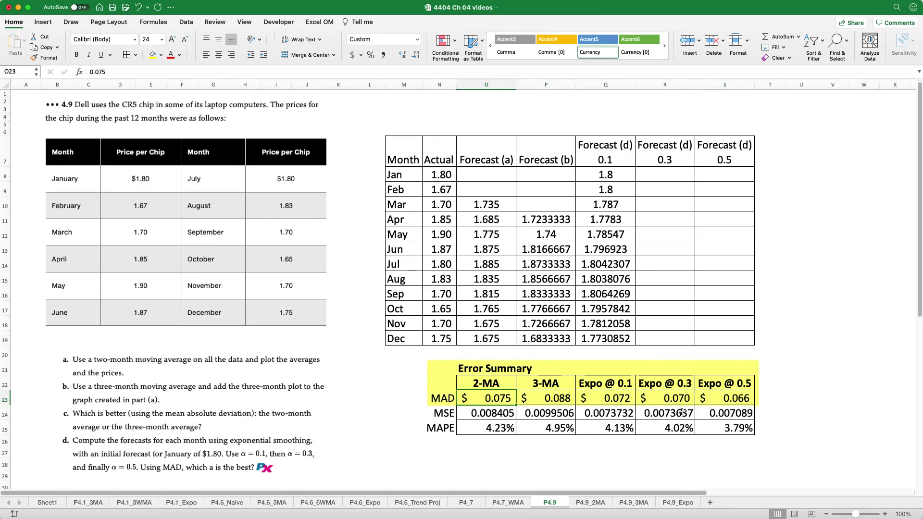
click(749, 403)
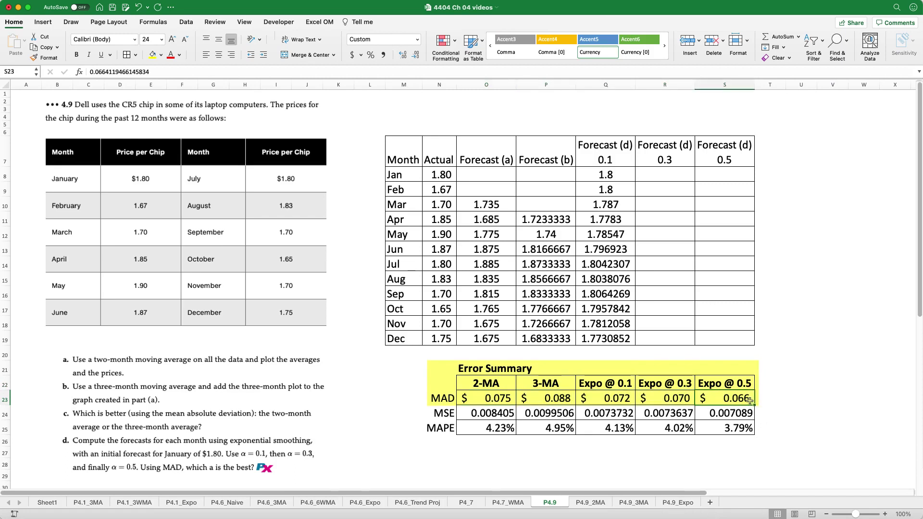
click(485, 398)
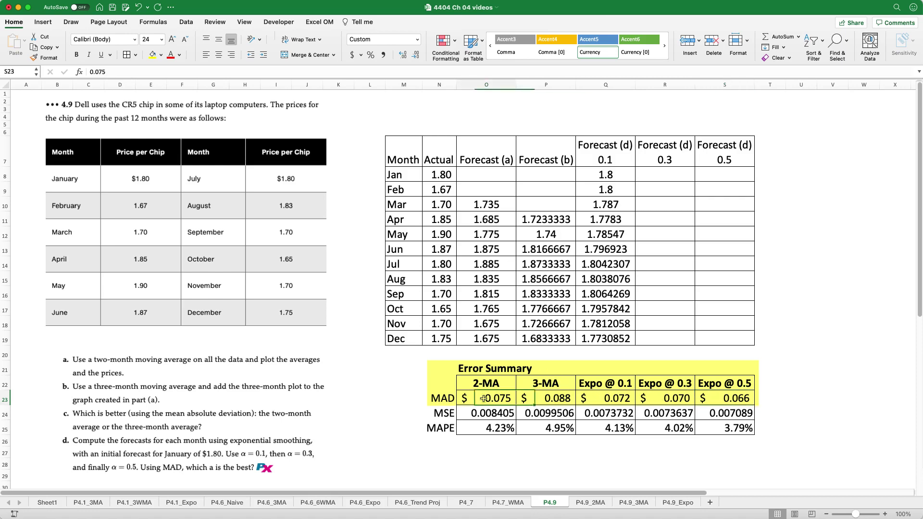
Step: Enter a MIN formula over O23:S23 in T23 to find the lowest MAD
click(765, 397)
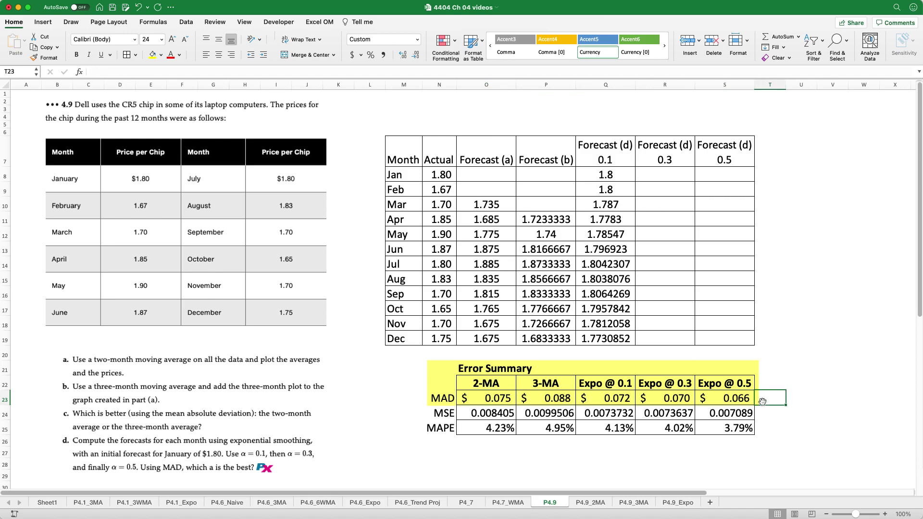
text(=min)
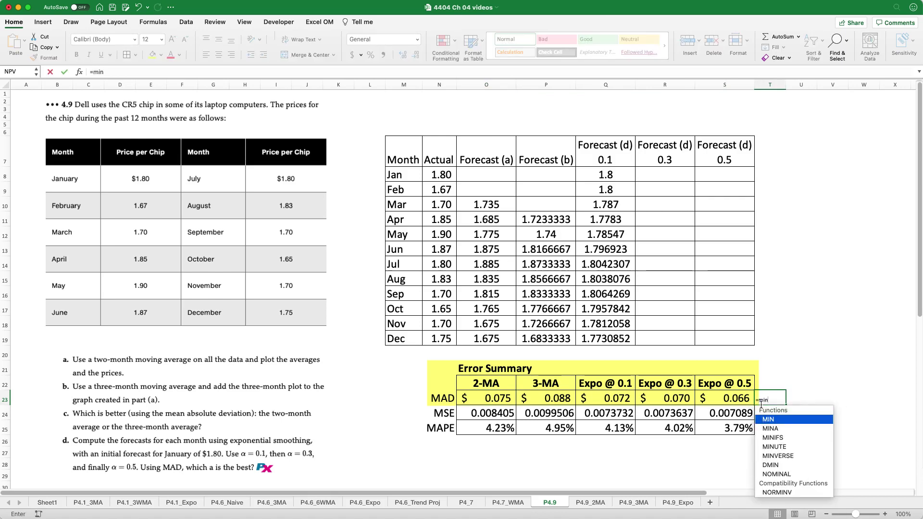
key(Tab)
key(Left)
key(shift+Left)
key(shift+Left)
key(shift+Left)
key(shift+Left)
key(Return)
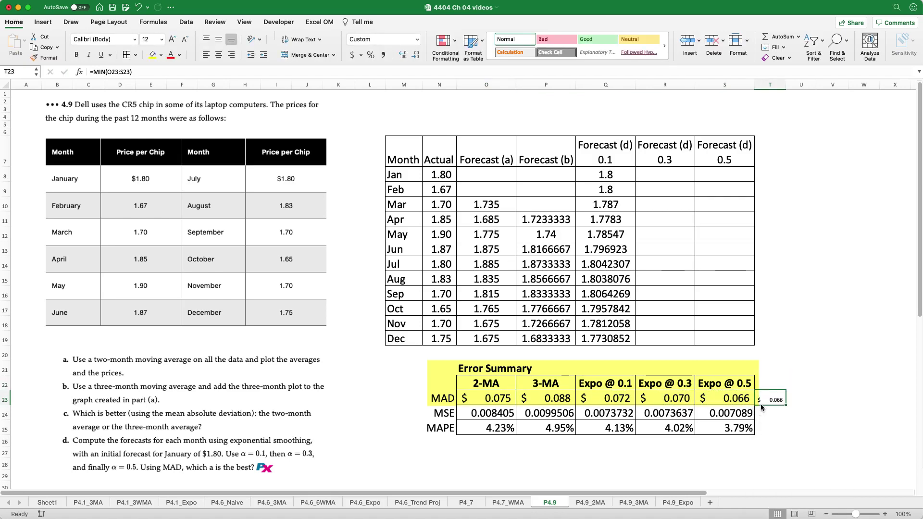
Step: Shade the lowest MAD, under Expo @ 0.5, light green
click(725, 399)
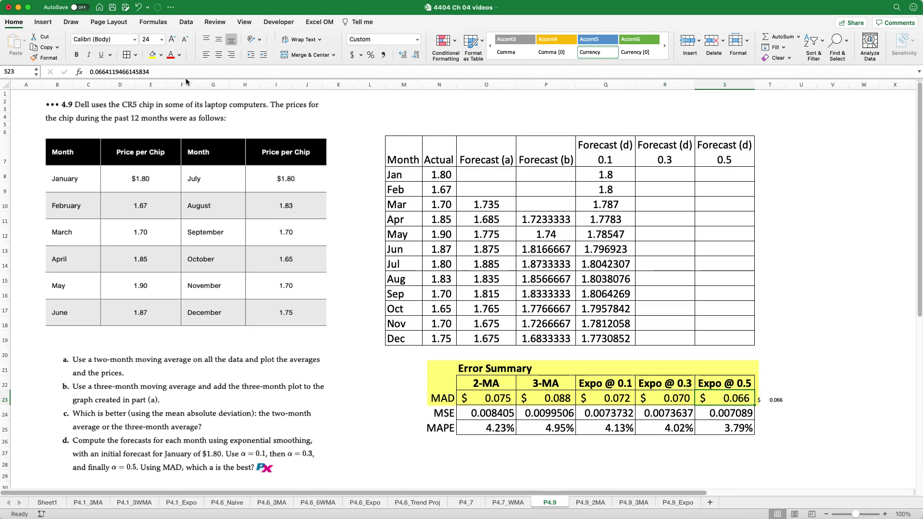
click(160, 55)
click(230, 108)
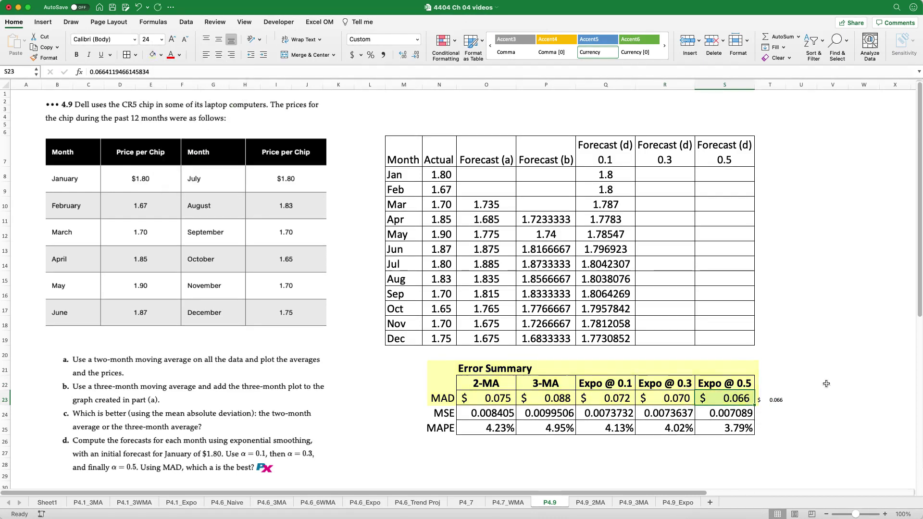
Step: Copy the MIN formula into T24 and T25 and give the MSE row a dollar format
click(775, 401)
key(cmd+c)
drag(774, 414, 793, 442)
key(Return)
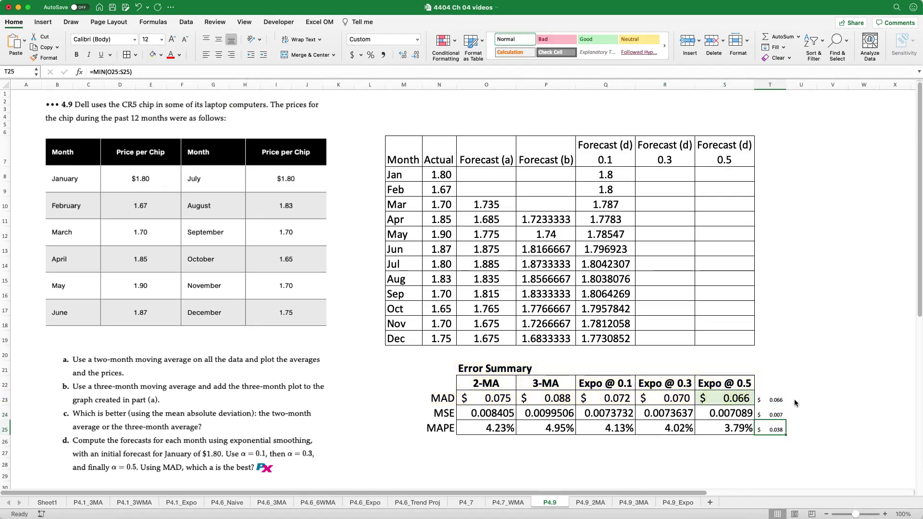
click(794, 403)
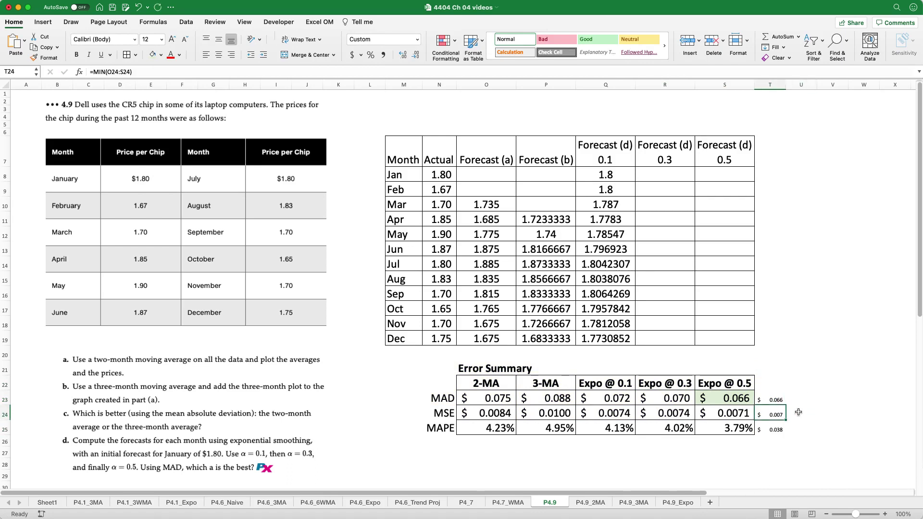
click(799, 411)
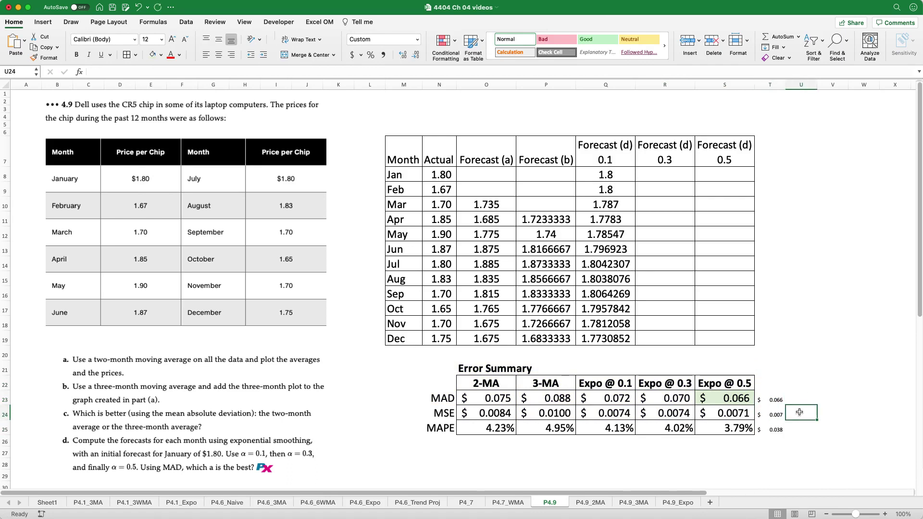
Step: Shade the lowest MSE light green and select the lowest MAPE, 3.79%
click(724, 412)
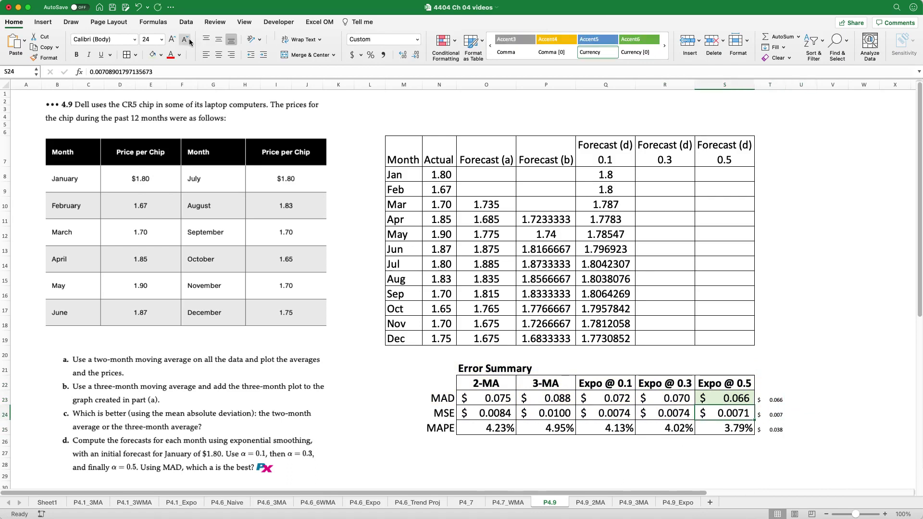
key(Down)
key(Right)
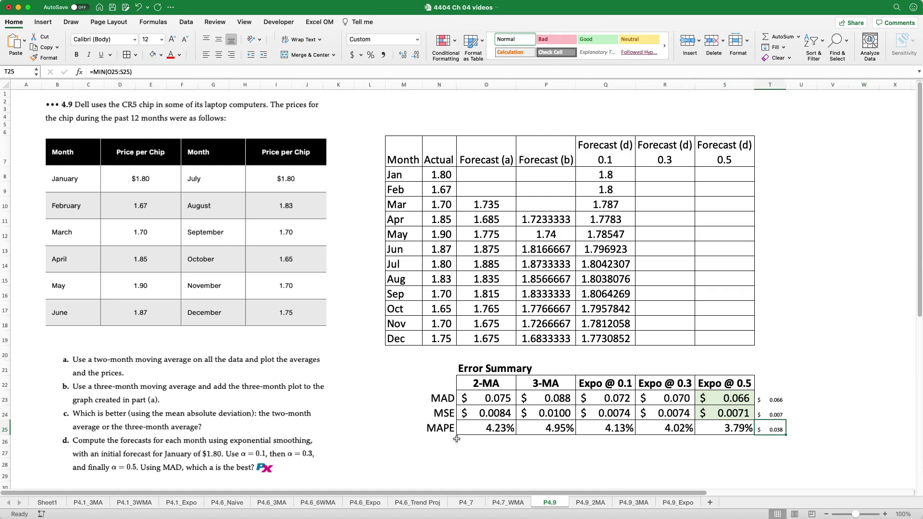
click(709, 427)
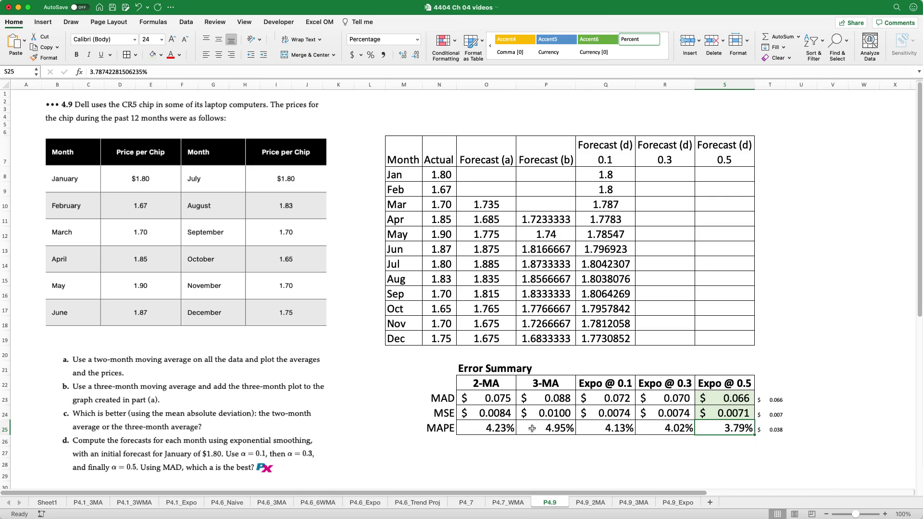
Step: Fill the 3.79% MAPE cell under Expo @ 0.5 light green
click(153, 55)
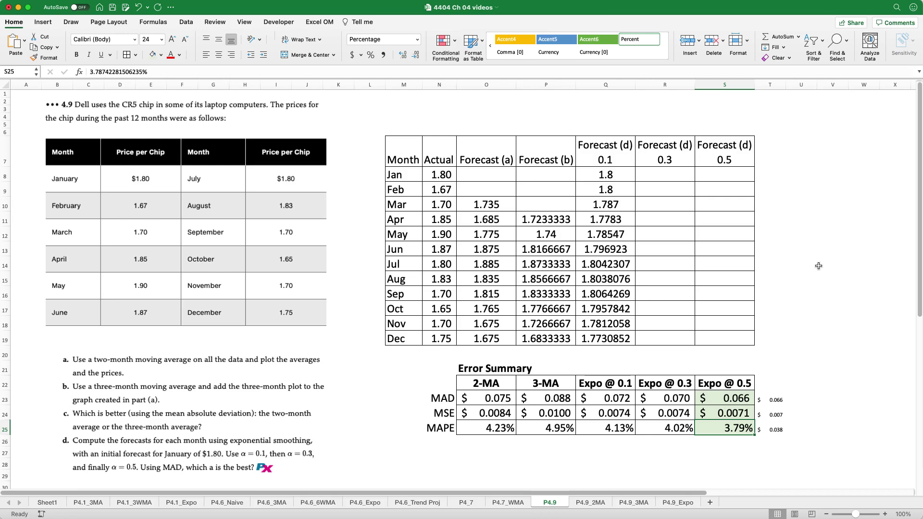
Step: Copy the alpha 0.5 forecasts D10:D21 from P4.9_Expo and paste them as values into S8 on P4.9
drag(651, 174, 741, 336)
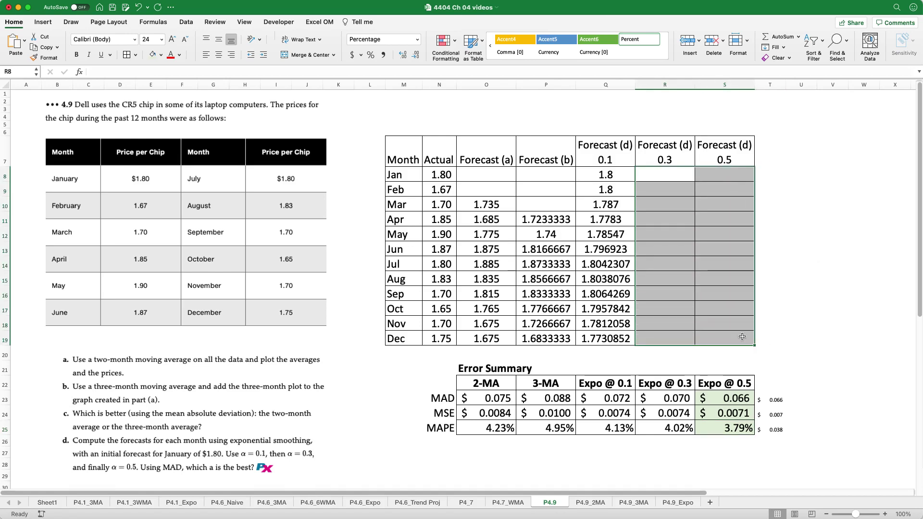
click(832, 337)
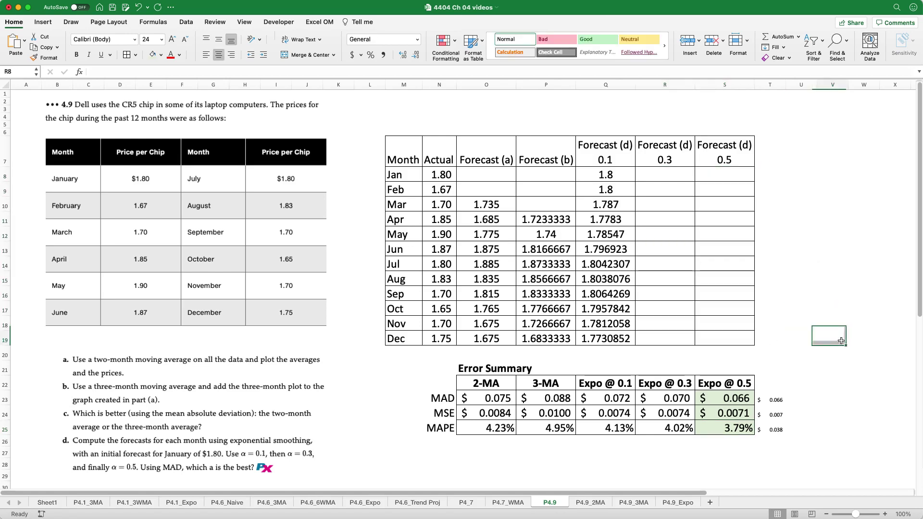
click(678, 503)
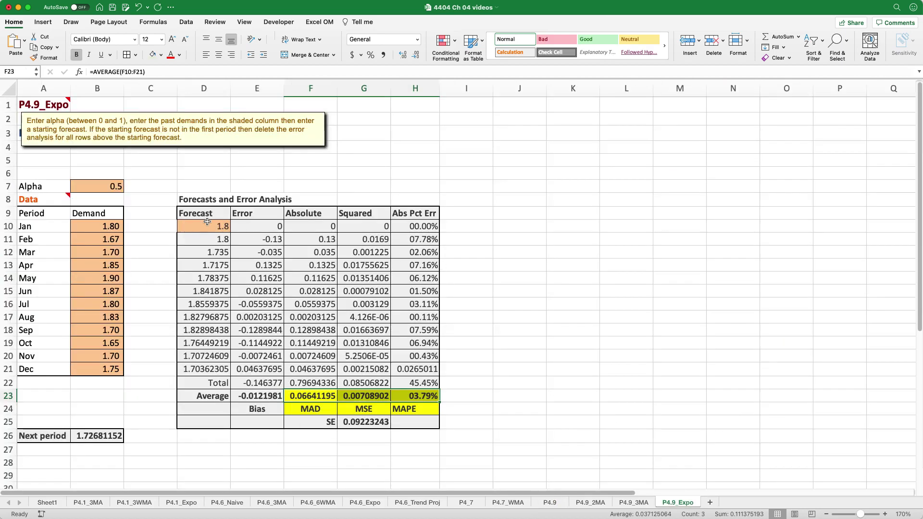
drag(207, 221, 213, 371)
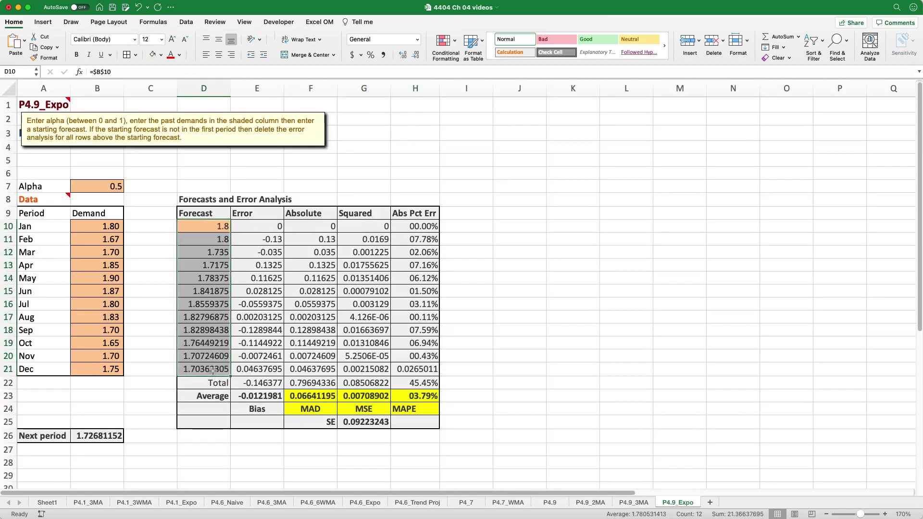
key(super+c)
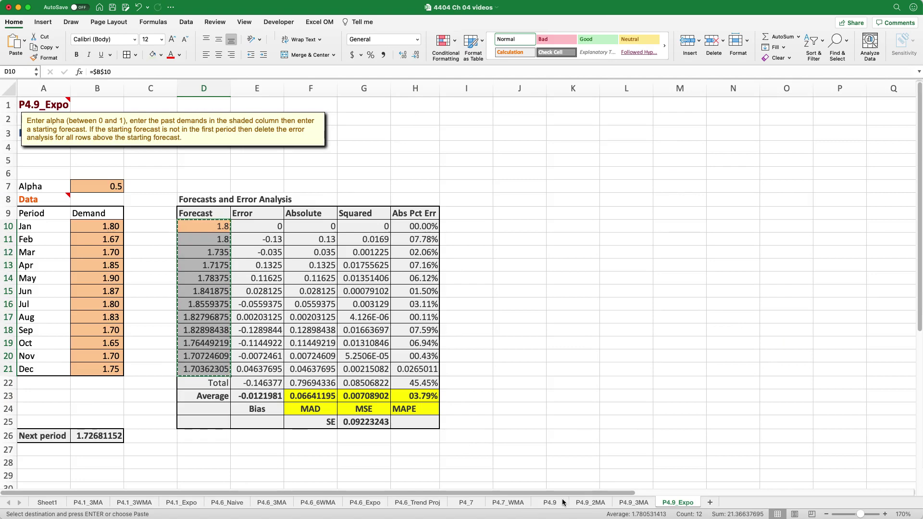
click(563, 502)
right_click(723, 176)
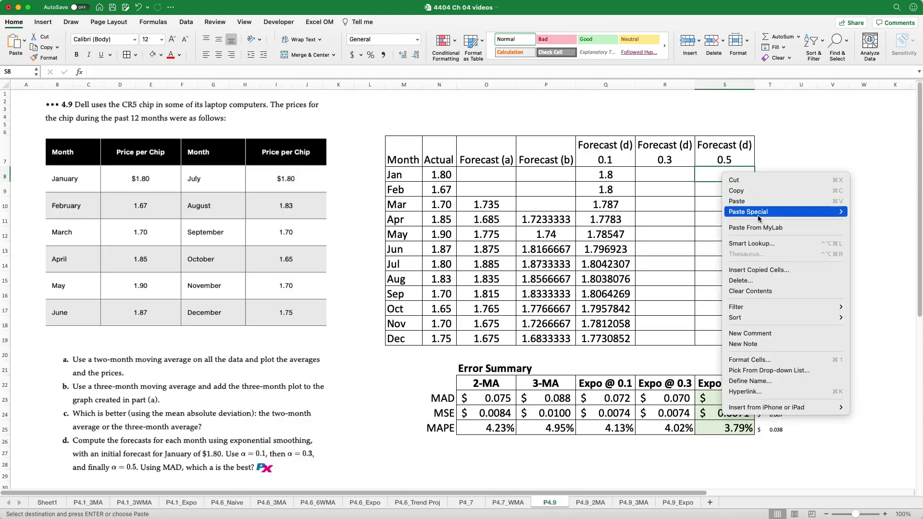
click(865, 295)
Step: Set alpha to 0.3 and paste its recalculated forecasts into column R from R8
click(677, 502)
click(96, 188)
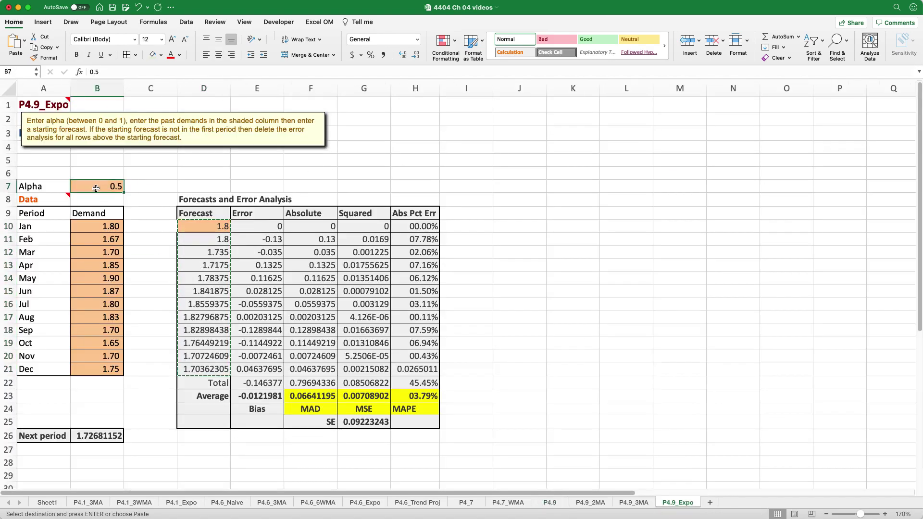
text(0.3)
key(Return)
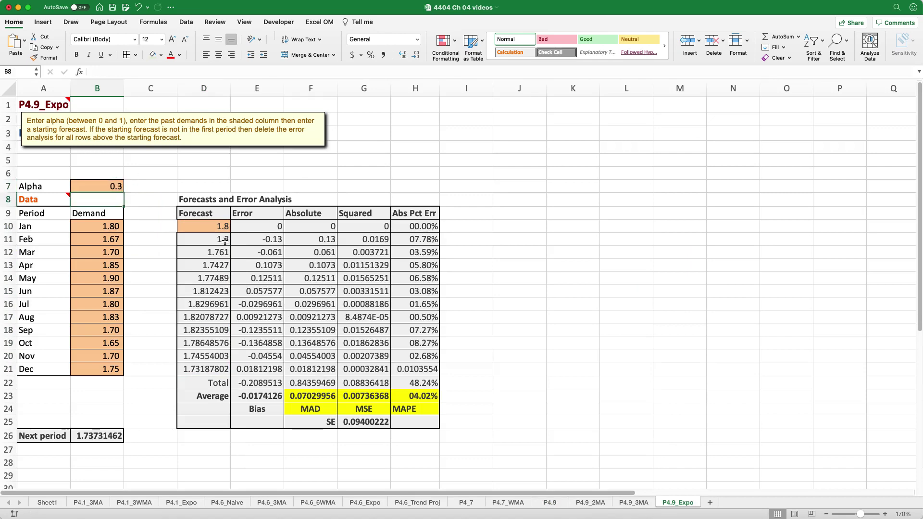
drag(206, 227, 220, 369)
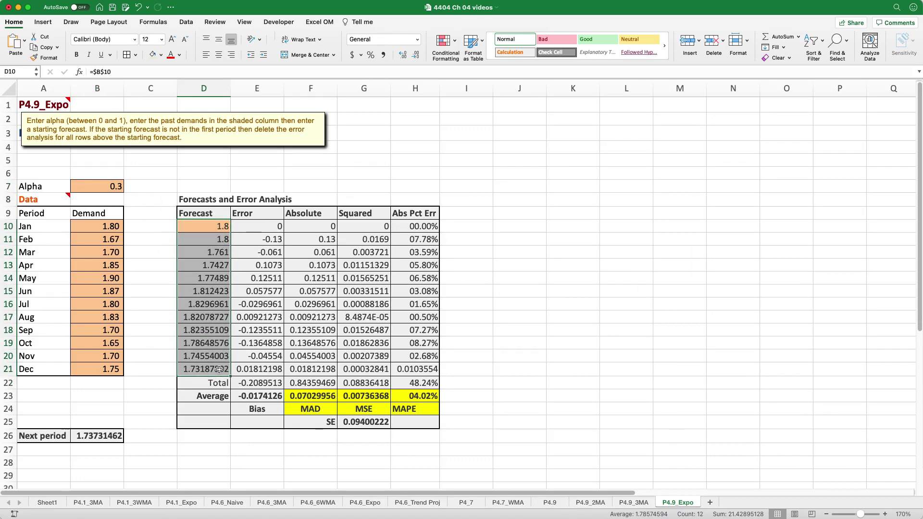
key(super+c)
click(550, 502)
right_click(649, 175)
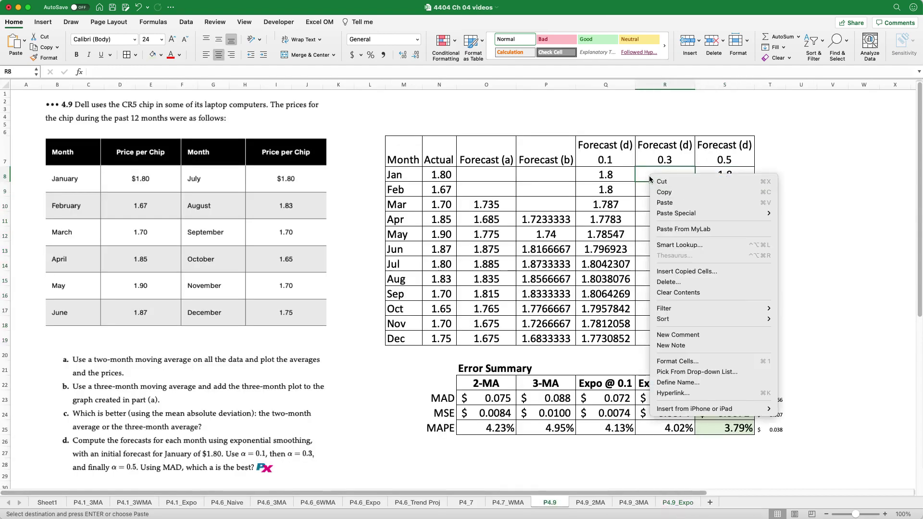
mouse_move(688, 212)
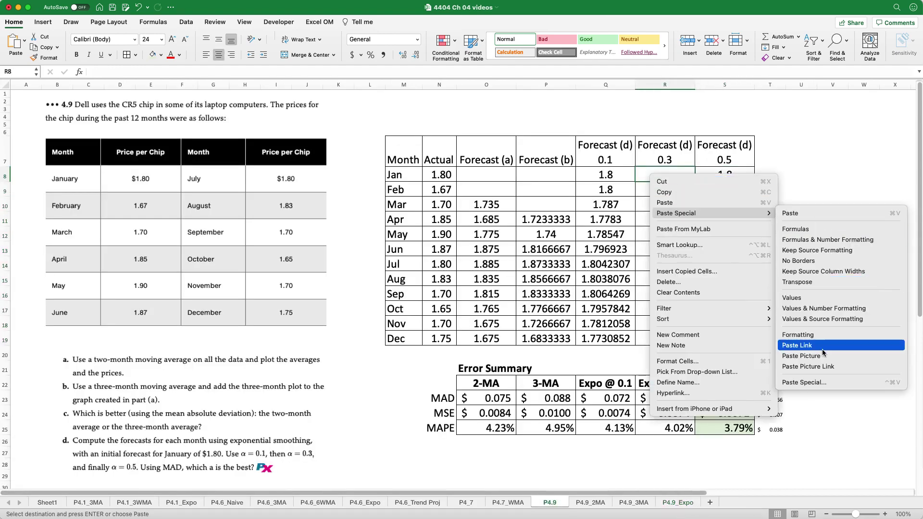
click(823, 308)
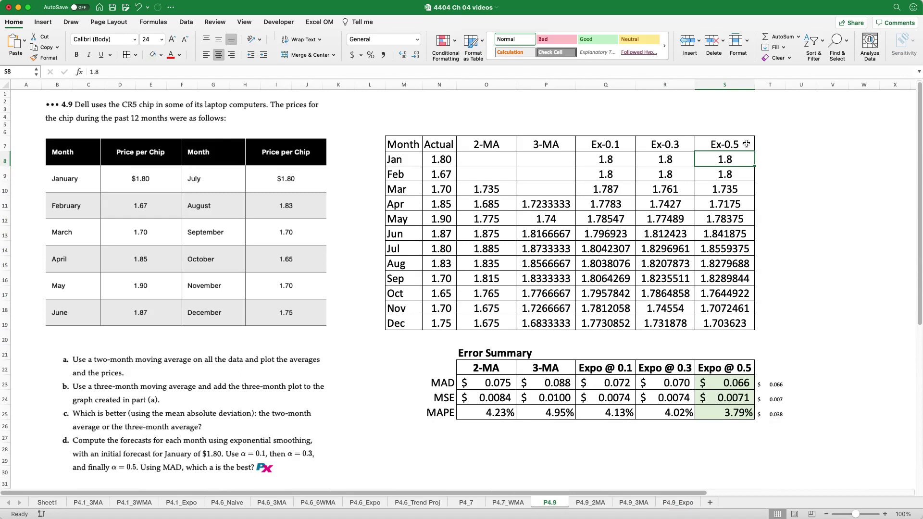
Step: Bold the forecast table's header row (O7:S7)
drag(746, 144, 408, 144)
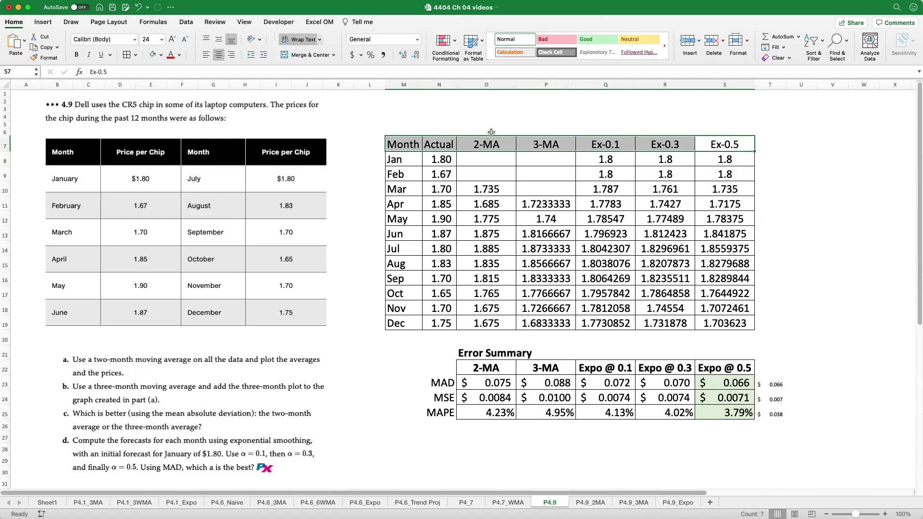
key(super+b)
click(798, 230)
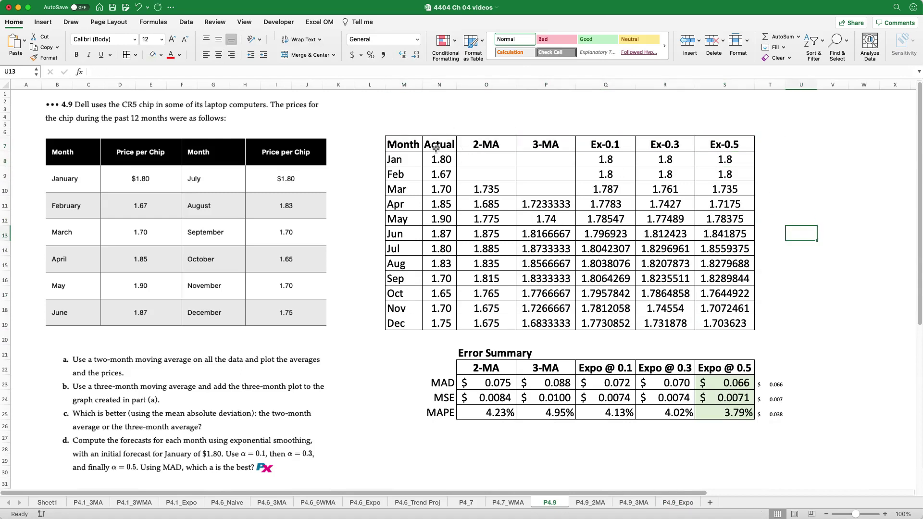
Step: Insert a recommended line chart of the forecast table M7:S19
drag(398, 142, 746, 329)
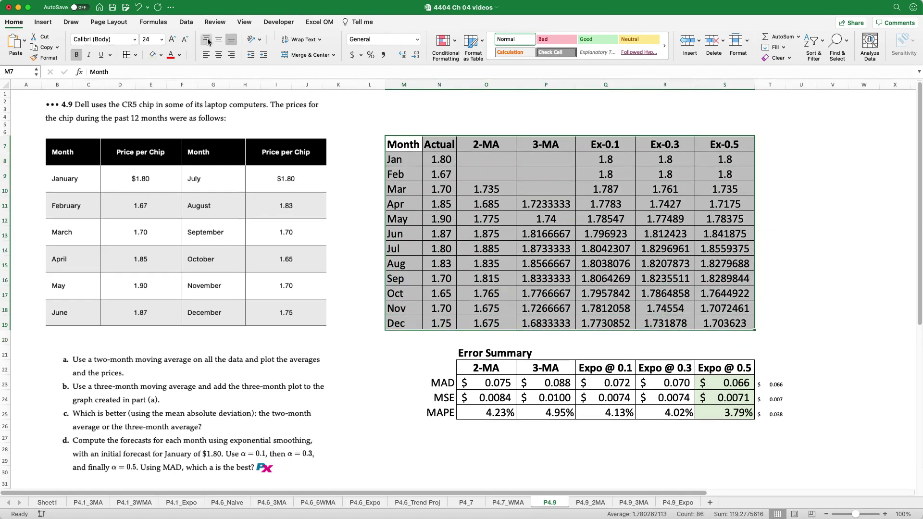
click(43, 21)
click(450, 42)
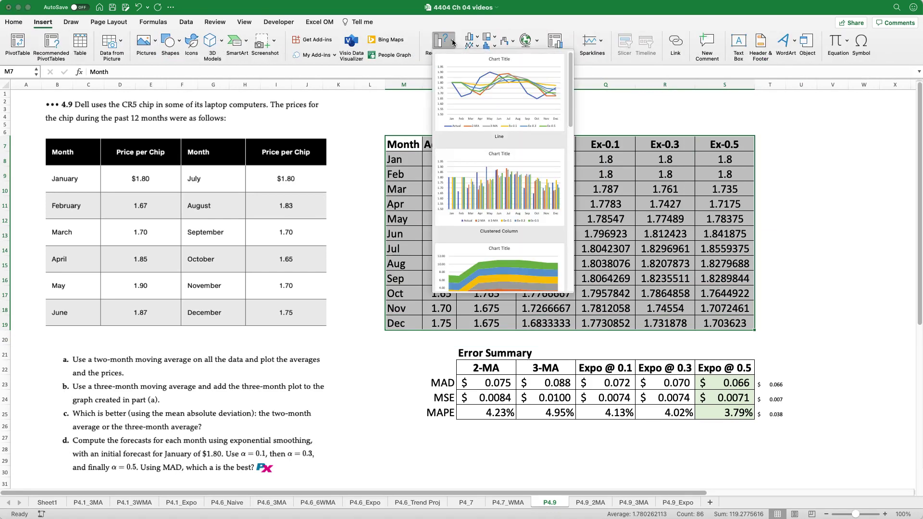
click(481, 96)
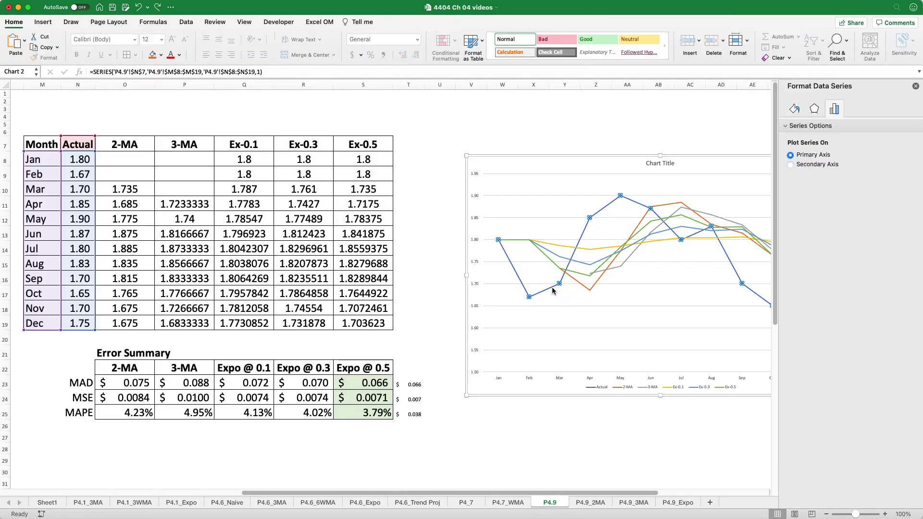
Step: Change the Actual series line to a dotted dash type
click(793, 109)
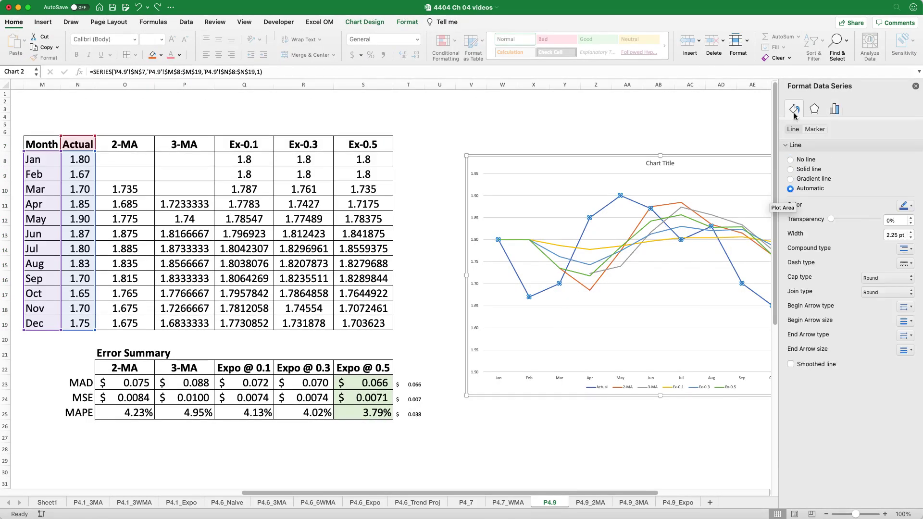
click(910, 261)
click(903, 284)
click(596, 437)
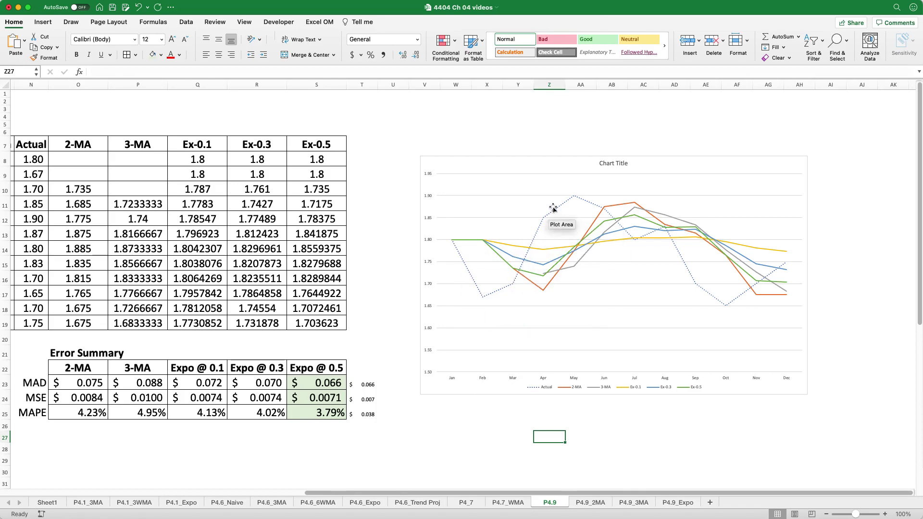
click(495, 426)
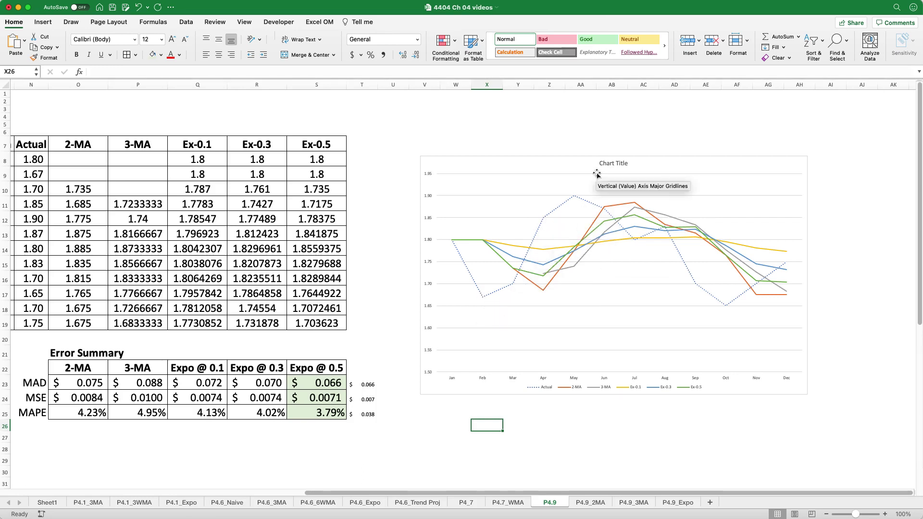
mouse_move(565, 270)
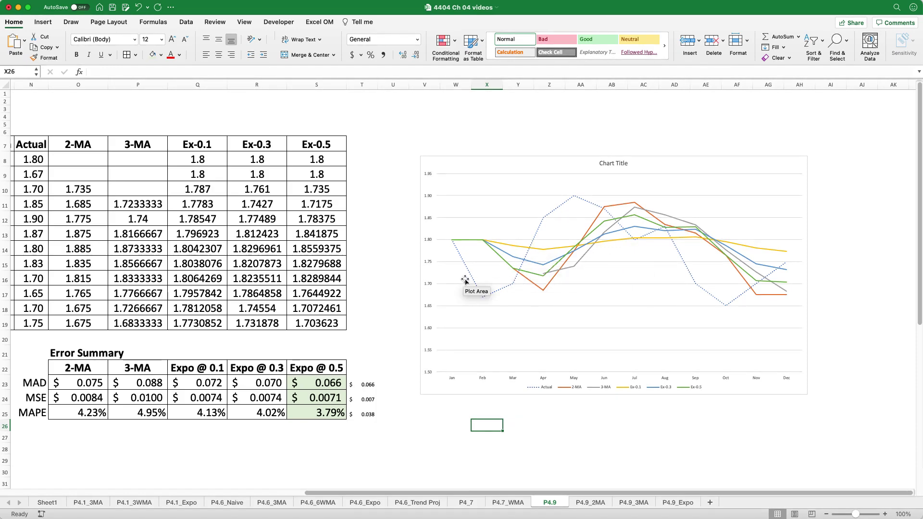
scroll(481, 336, left, 2)
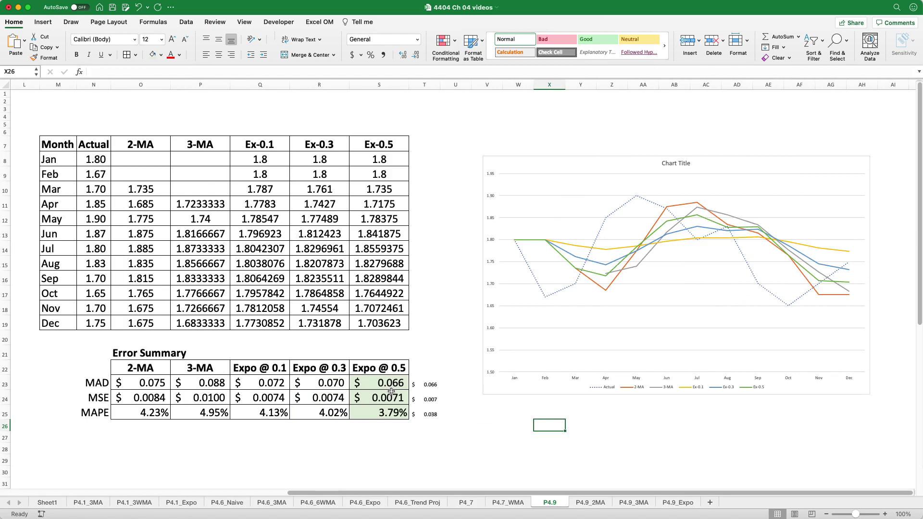